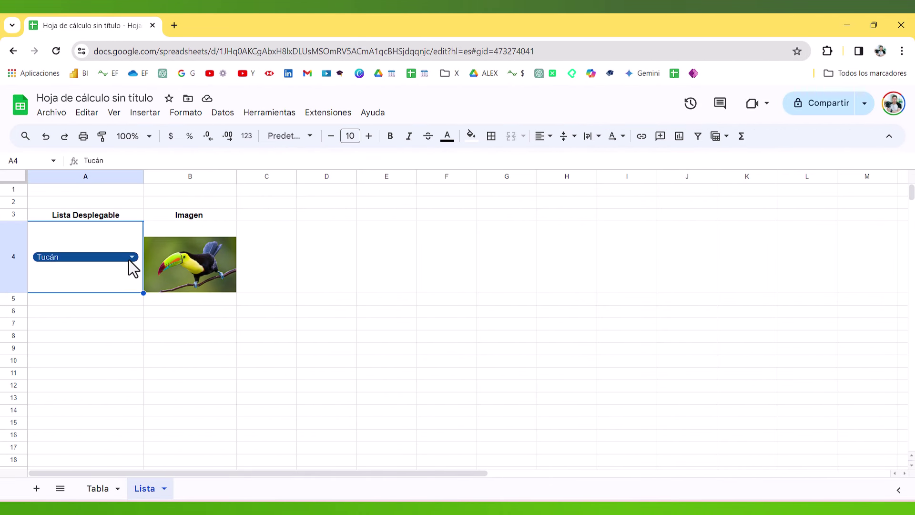
Step: Pick Perro and then Pollito in the A4 dropdown to show their pictures
click(131, 259)
click(48, 321)
click(131, 264)
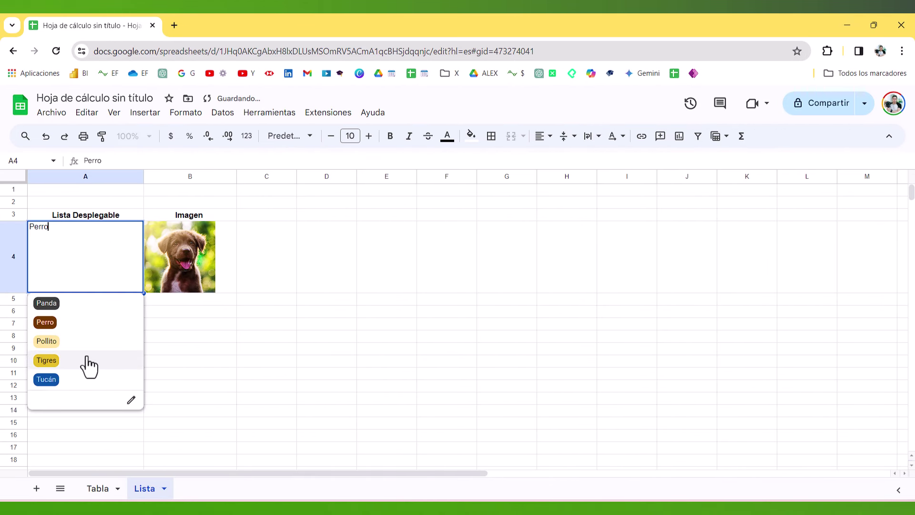
click(85, 348)
Step: Pick Tigres and then Tucán in A4, then bring up the Drive Imagenes folder
click(119, 262)
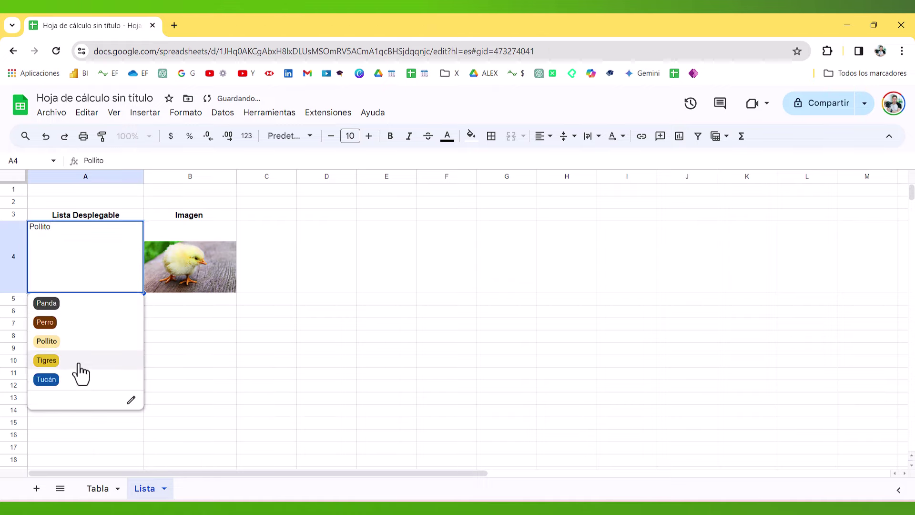
click(84, 360)
click(130, 257)
click(105, 379)
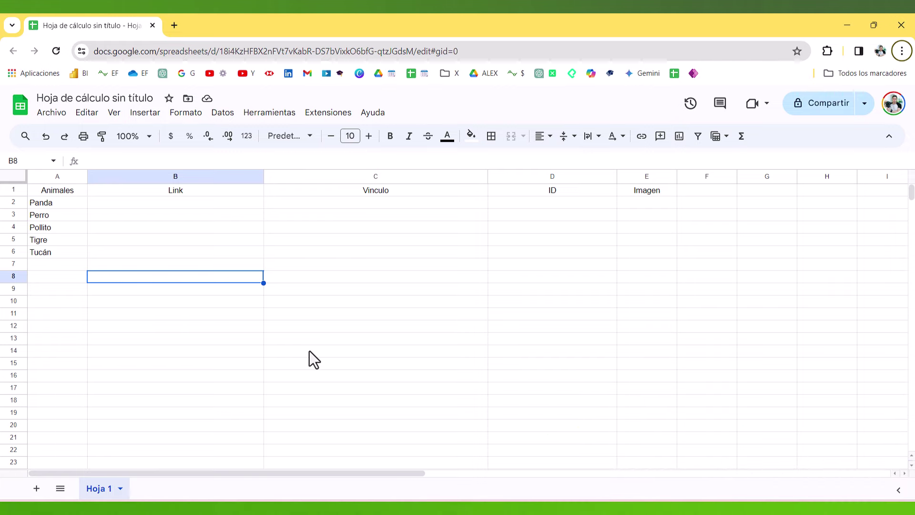
click(638, 204)
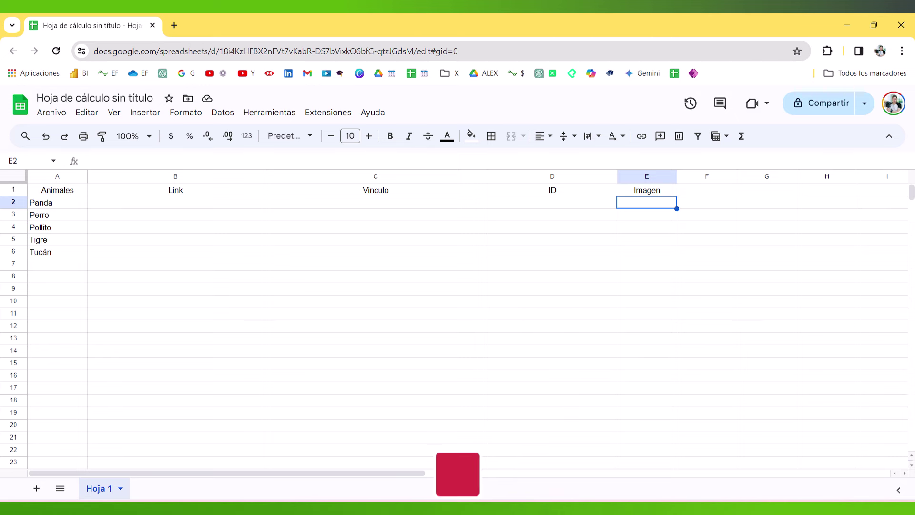
click(408, 429)
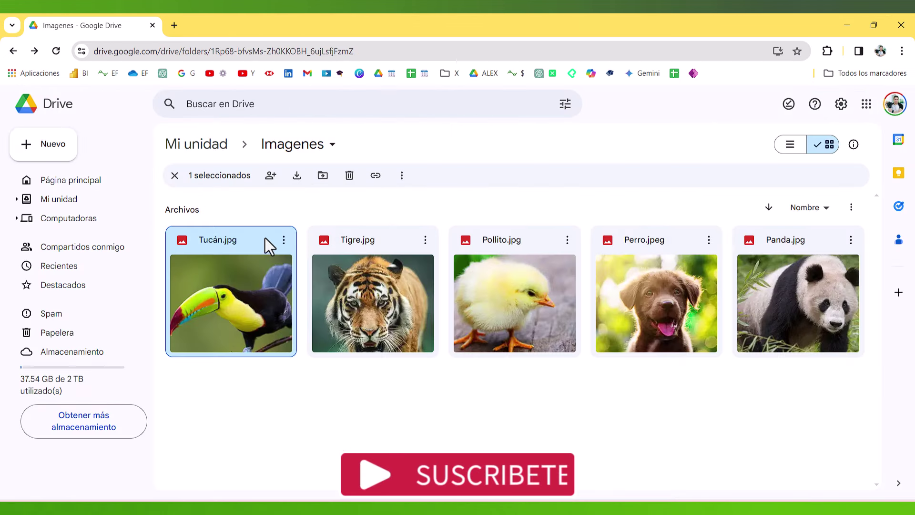
Step: Share Tucán.jpg with anyone who has the link as Editor and copy its link
click(283, 243)
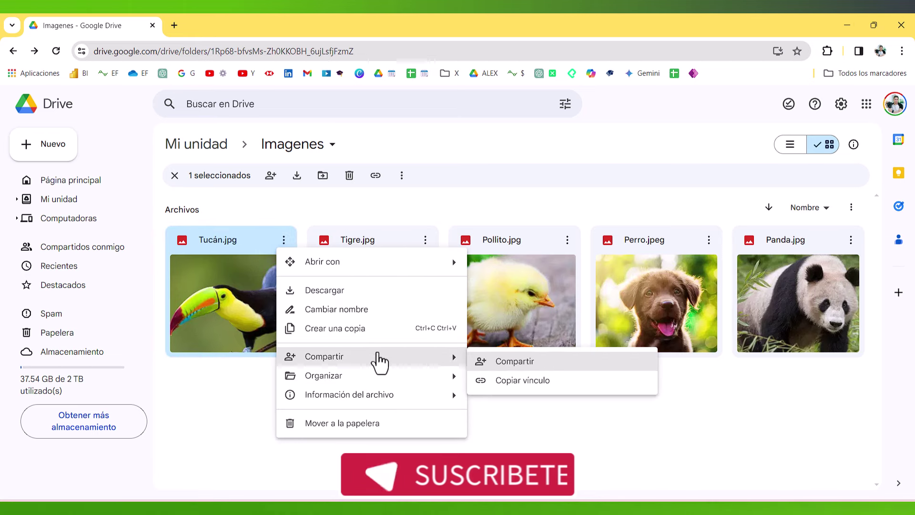
mouse_move(324, 356)
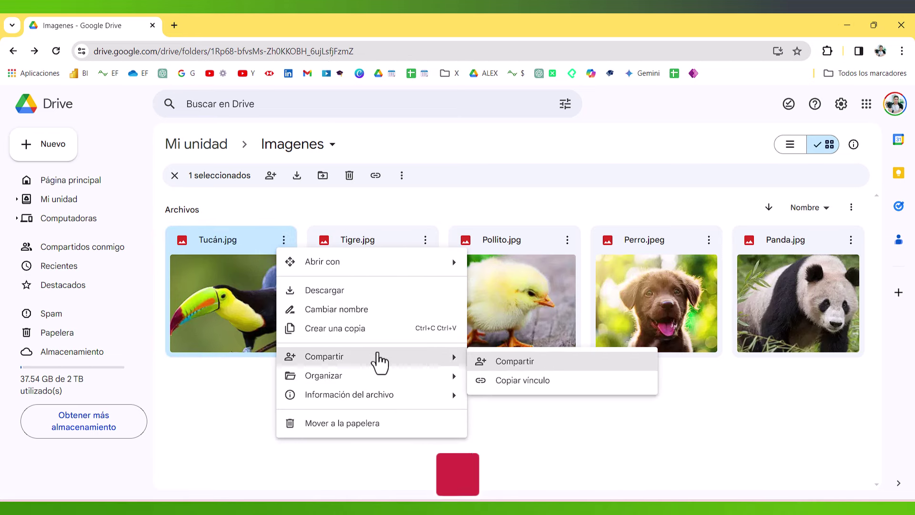
click(515, 361)
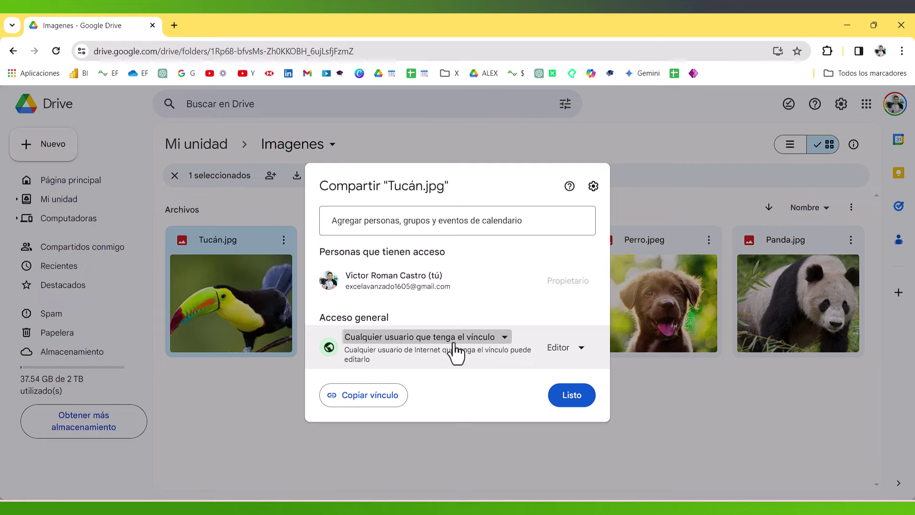
click(455, 338)
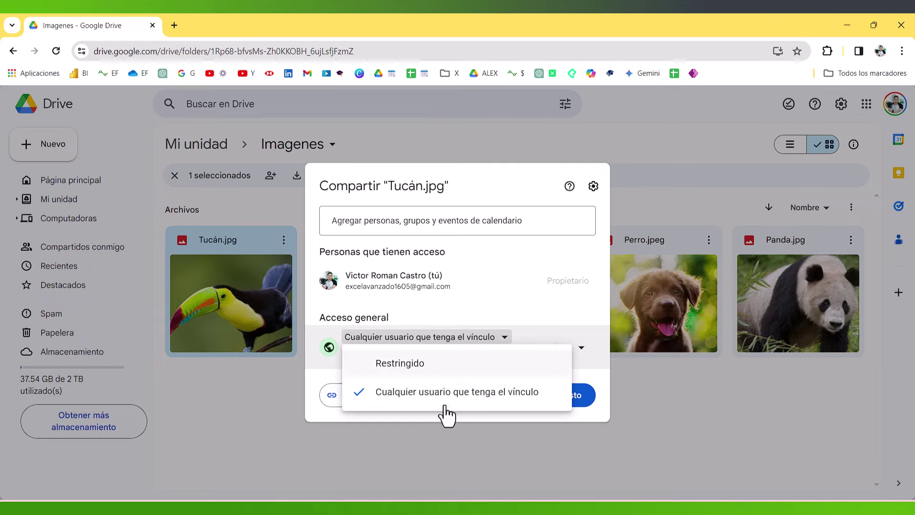
click(483, 327)
click(580, 352)
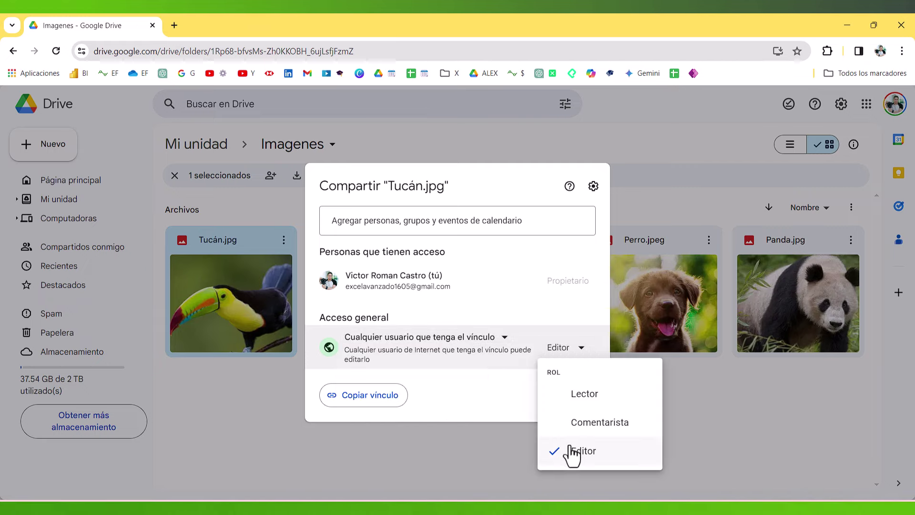
click(497, 402)
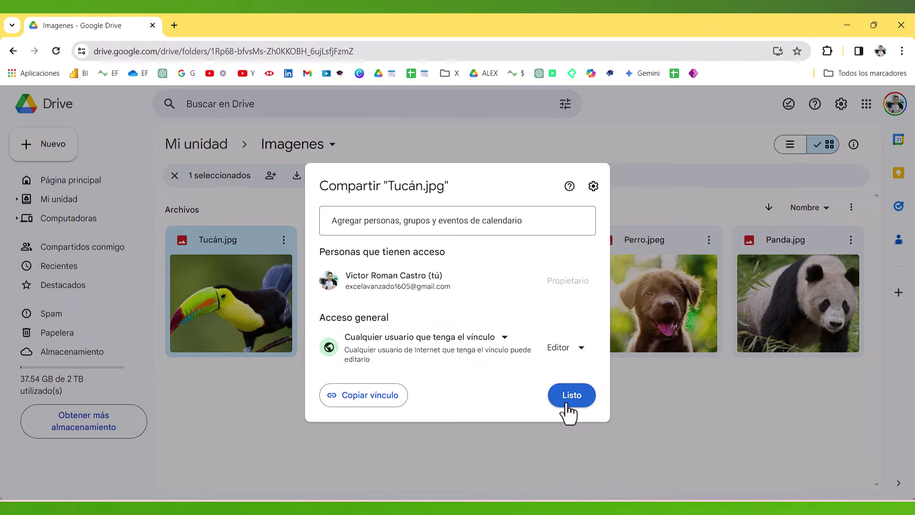
click(380, 403)
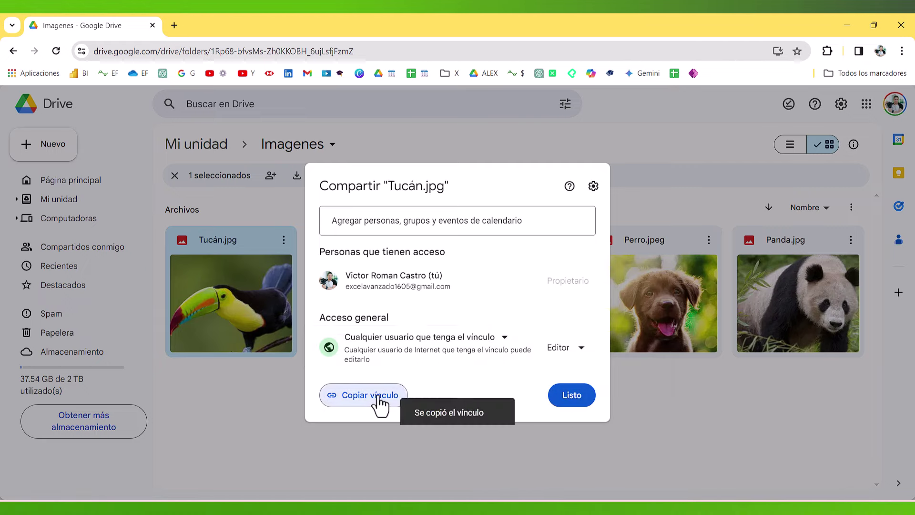
click(569, 403)
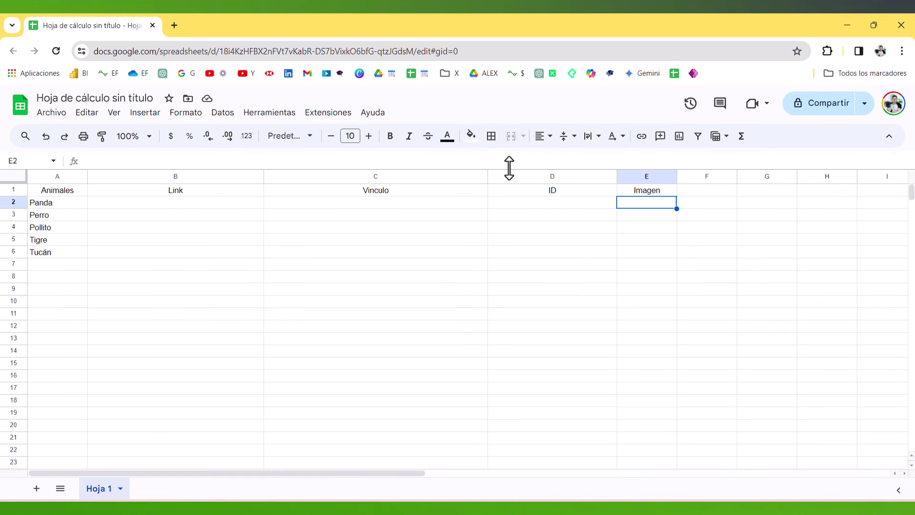
click(351, 204)
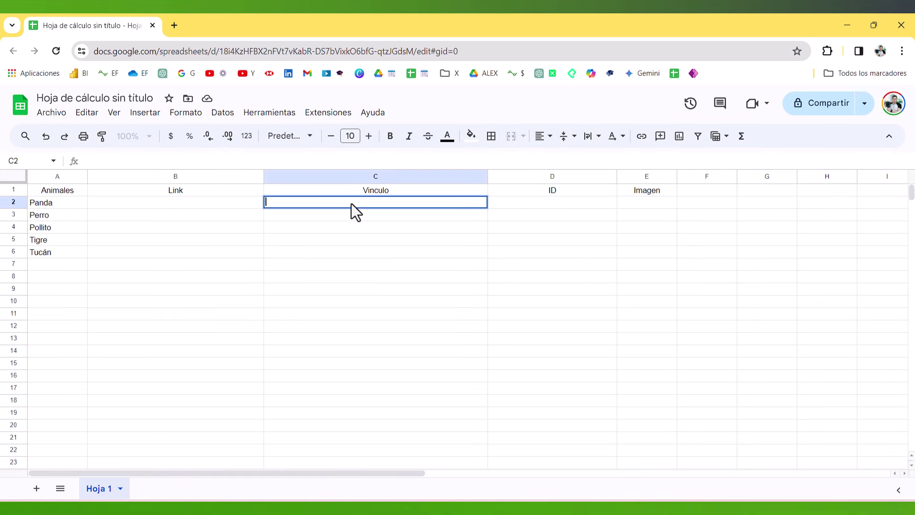
key(Return)
key(Up)
key(Right)
key(Right)
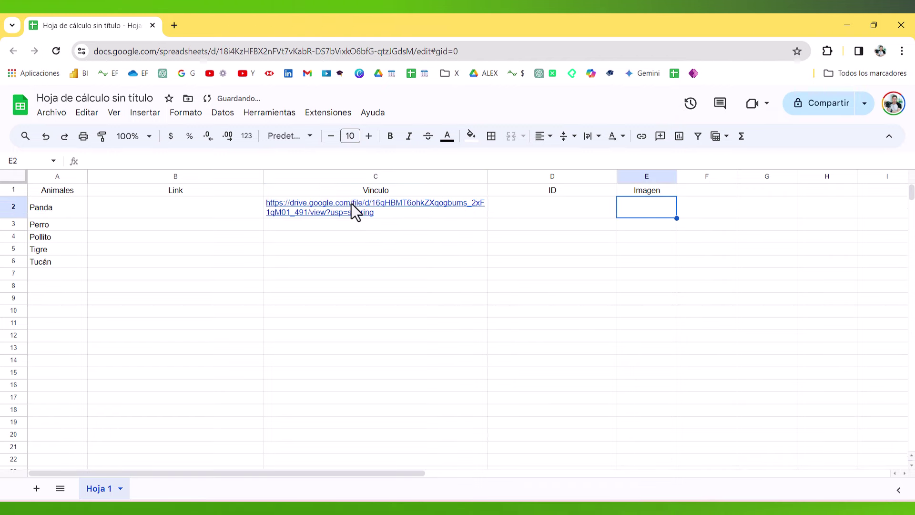
text(=image)
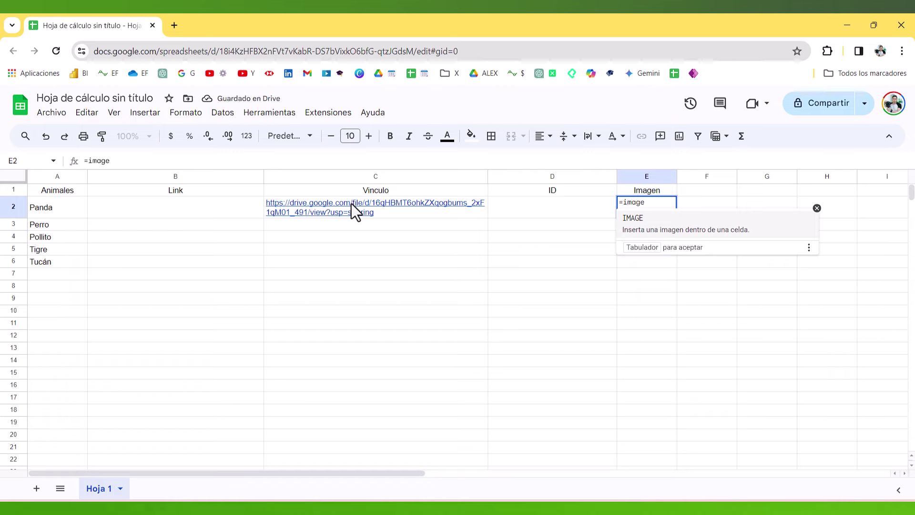
key(Tab)
click(351, 205)
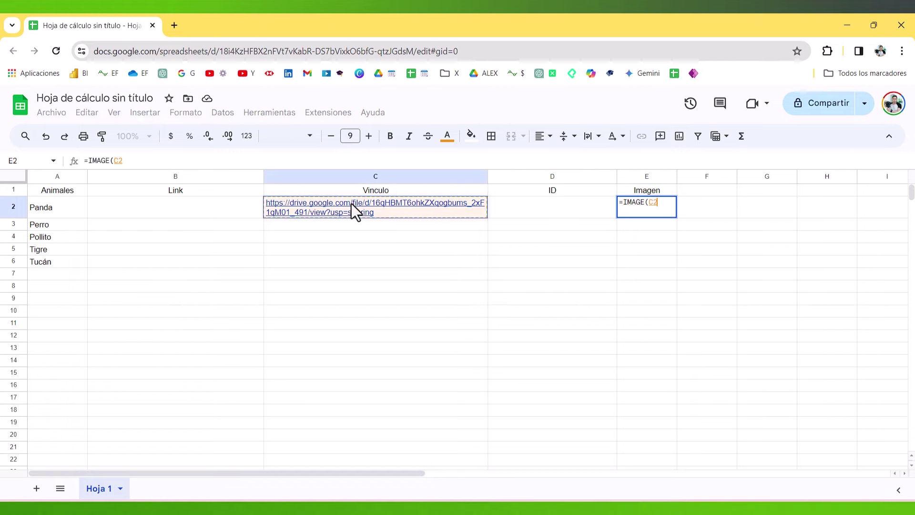
text())
key(Return)
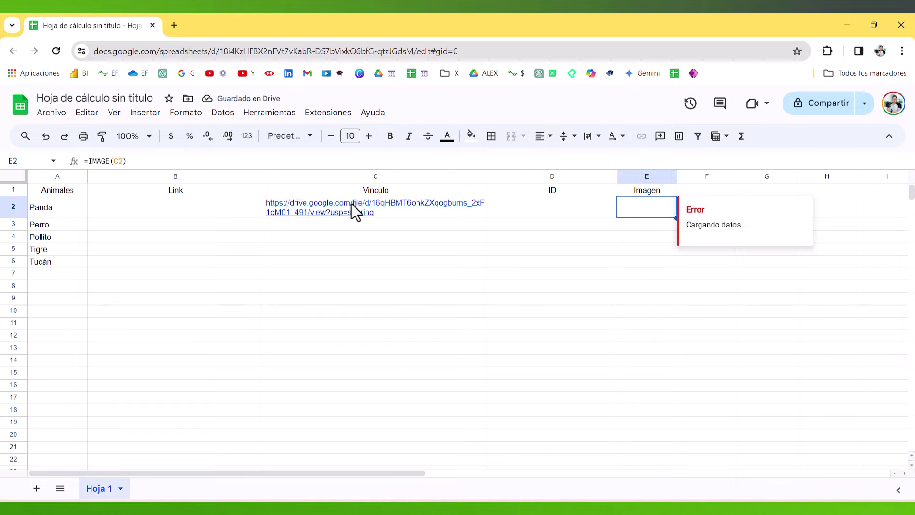
click(352, 204)
key(Delete)
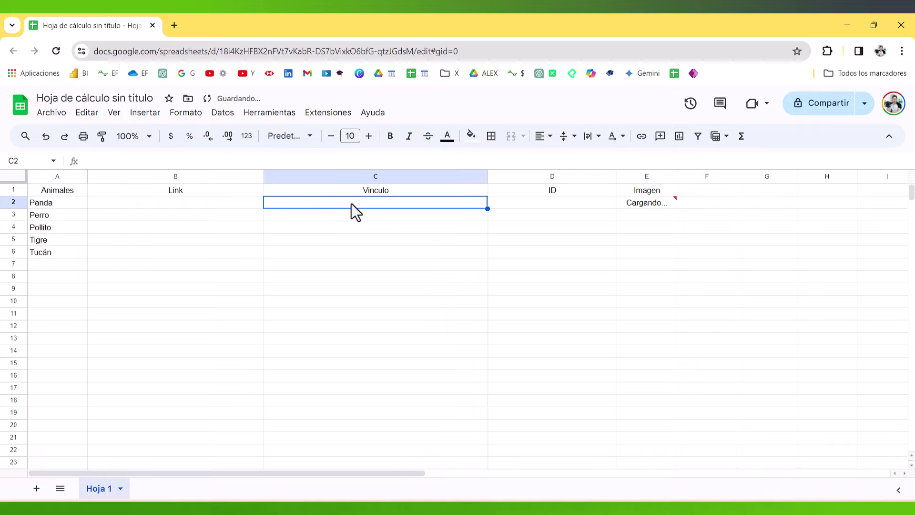
key(Right)
key(Right)
key(Left)
key(Left)
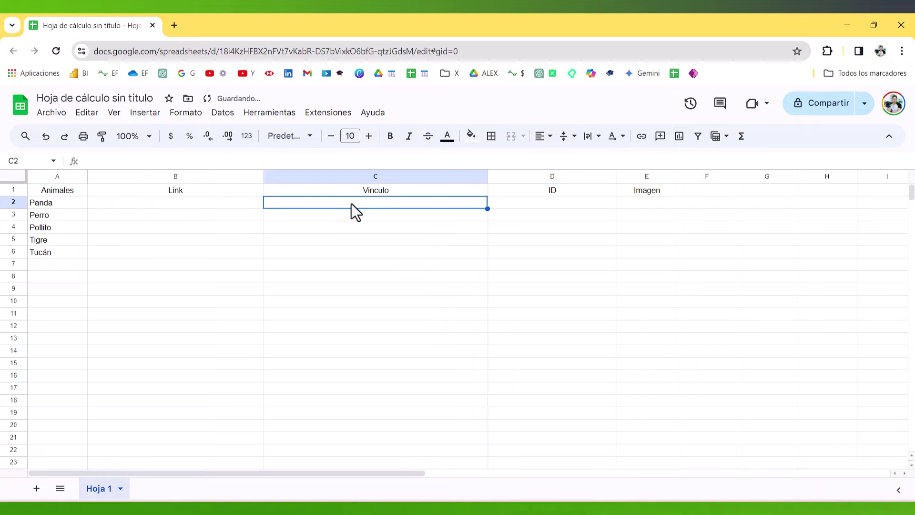
key(Left)
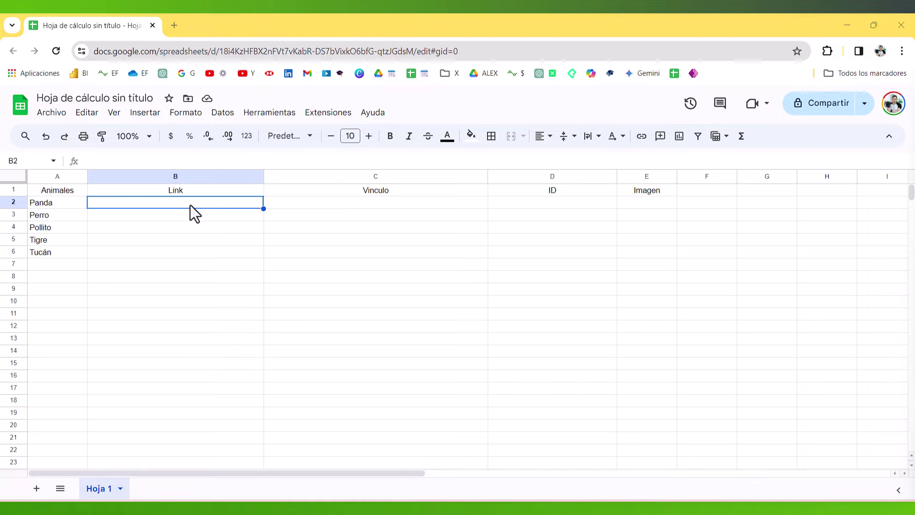
text(https://drive.google.com/uc?export=view&id=)
key(Down)
text(https://drive.google.com/uc?export=view&id=)
key(Down)
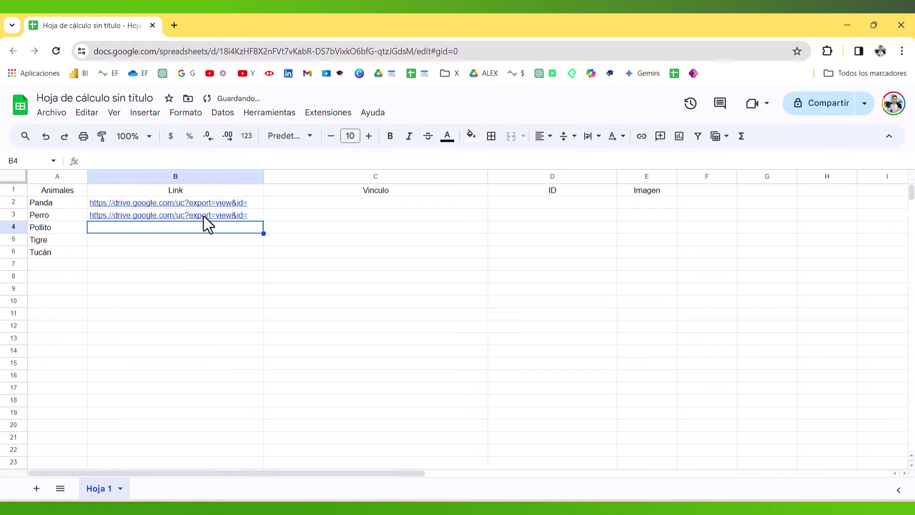
text(https://drive.google.com/uc?export=view&id=)
key(Down)
key(ctrl+v)
key(Down)
text(https://drive.google.com/uc?export=view&id=)
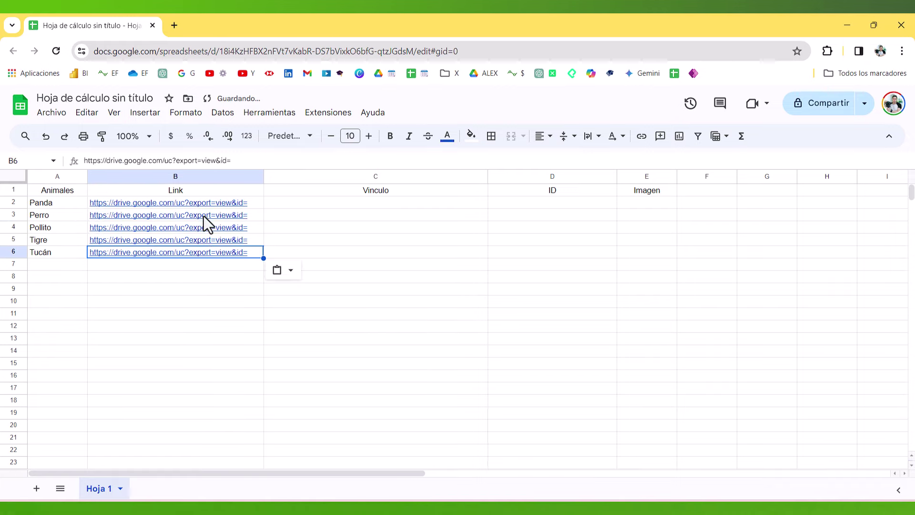
key(Up)
key(Up)
key(Up)
key(Up)
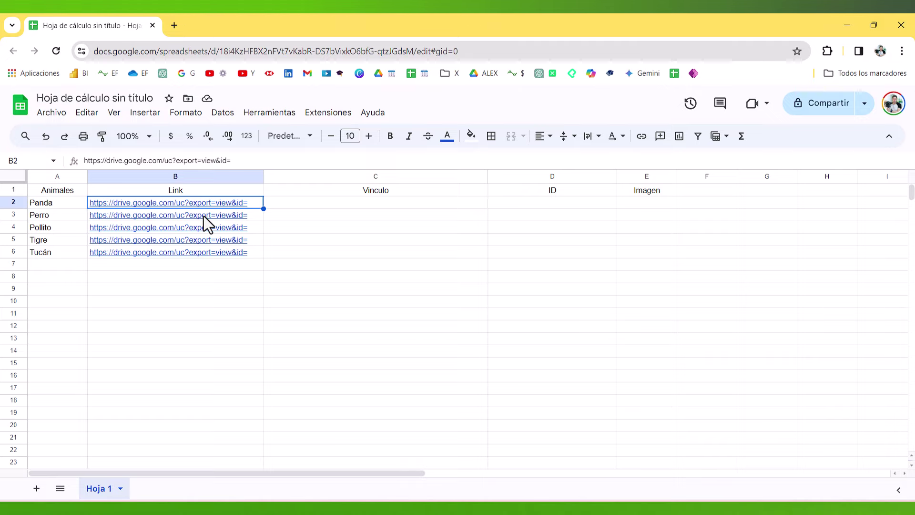
key(Right)
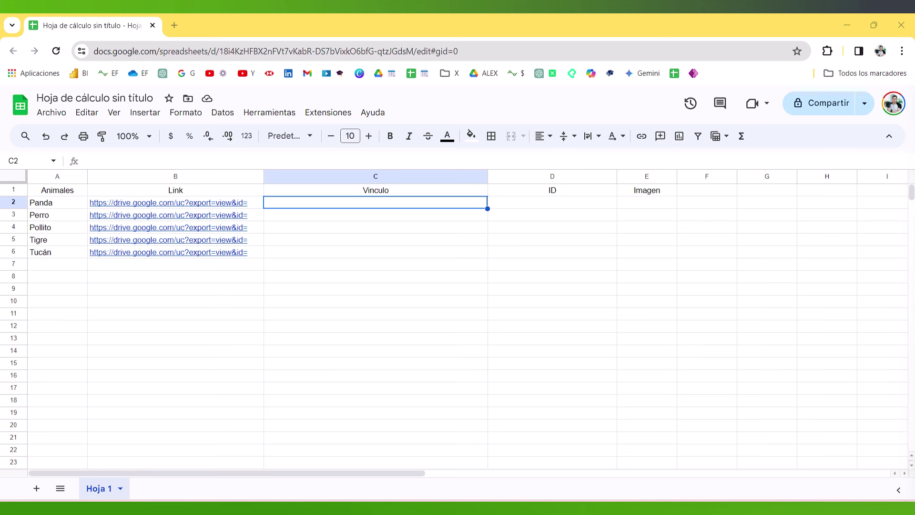
Step: Paste the Drive share links of Panda.jpg and Perro.jpeg into C2 and C3
click(414, 455)
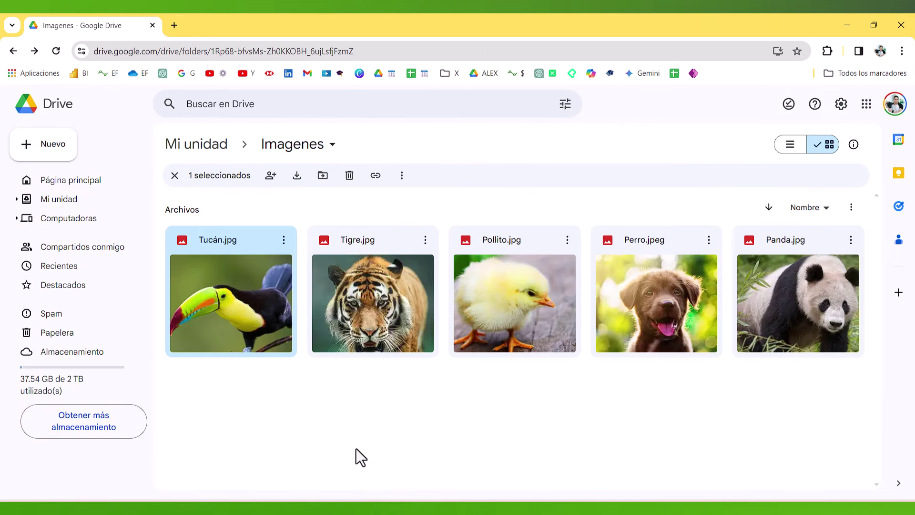
click(851, 241)
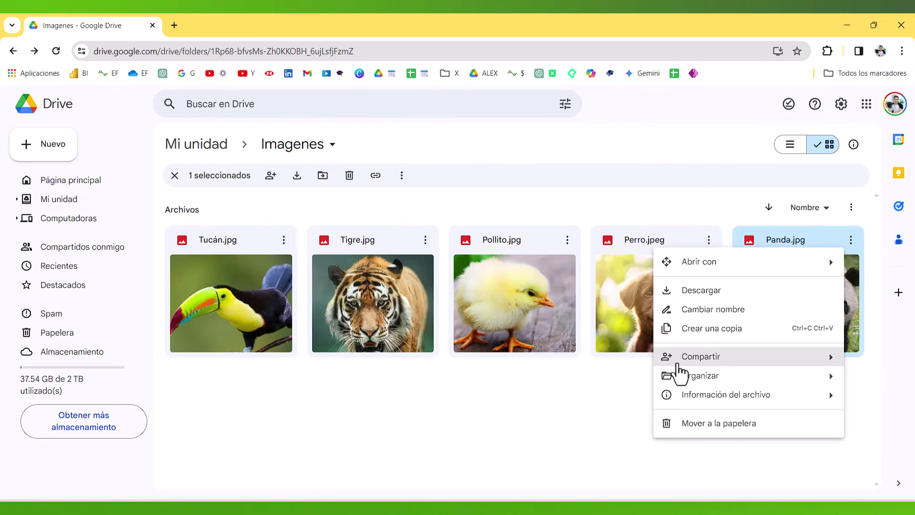
mouse_move(744, 356)
click(576, 385)
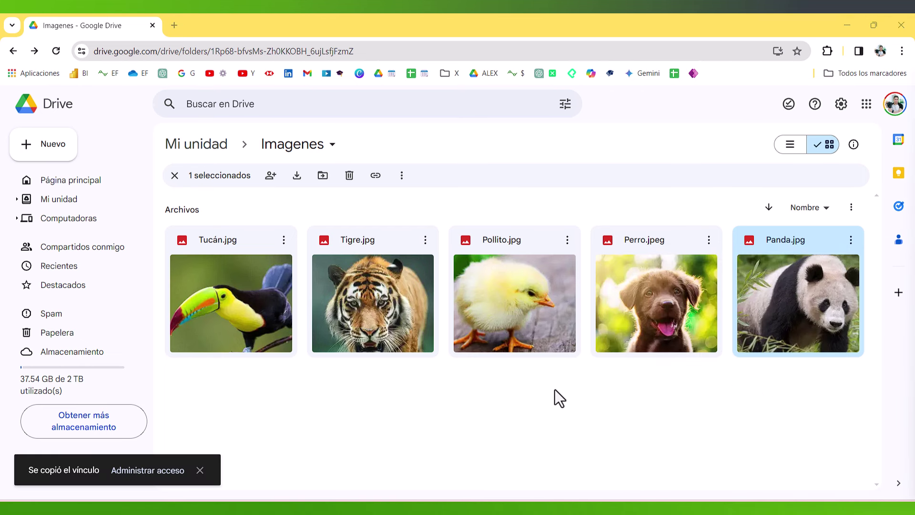
key(alt+Tab)
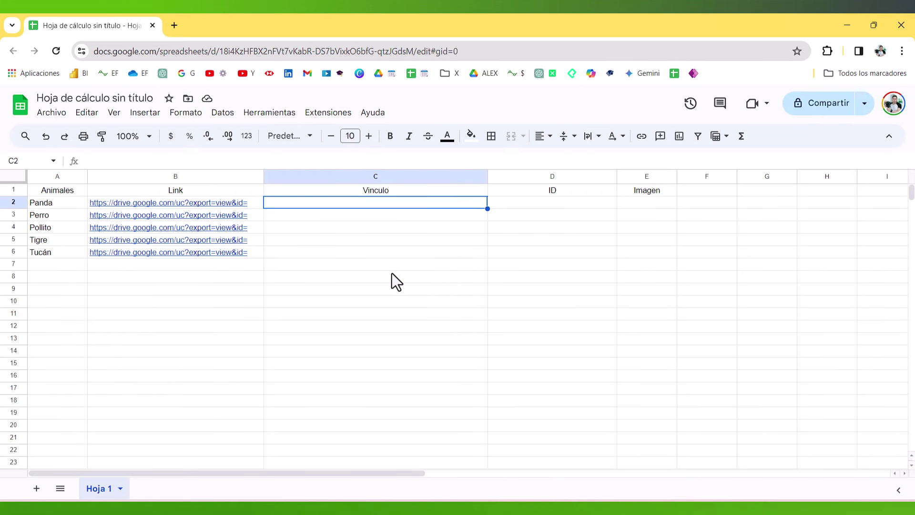
key(Return)
key(Up)
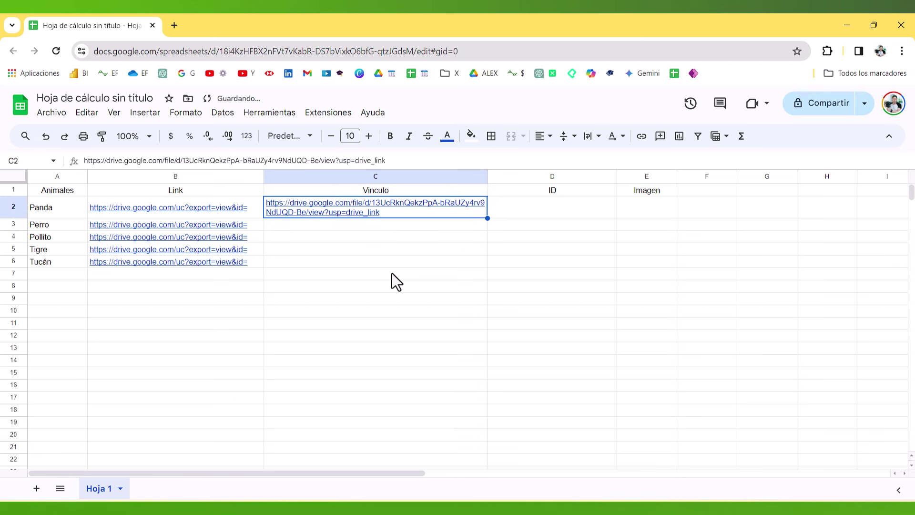
key(alt+Tab)
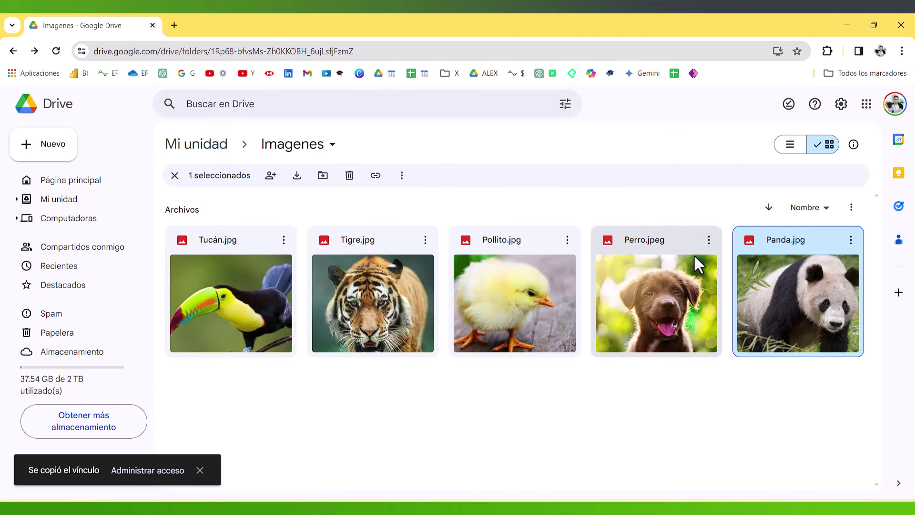
click(709, 240)
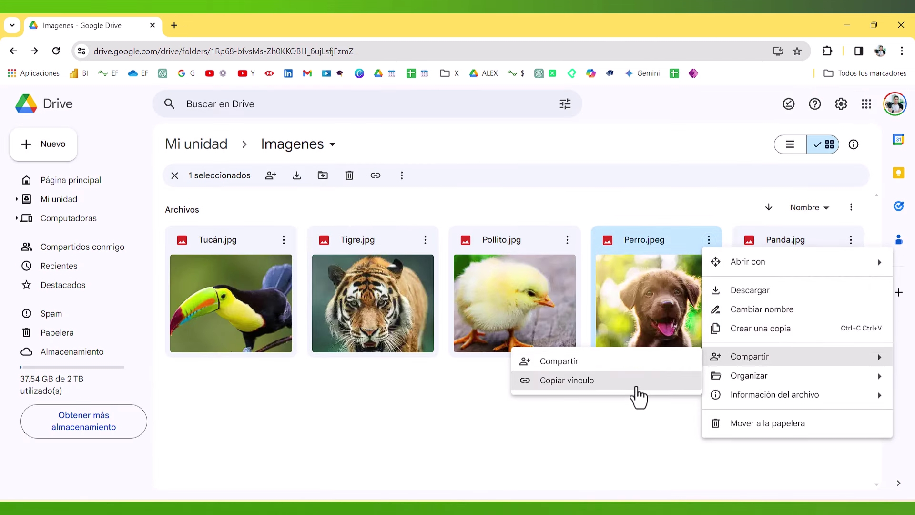
click(636, 387)
key(alt+Tab)
click(346, 222)
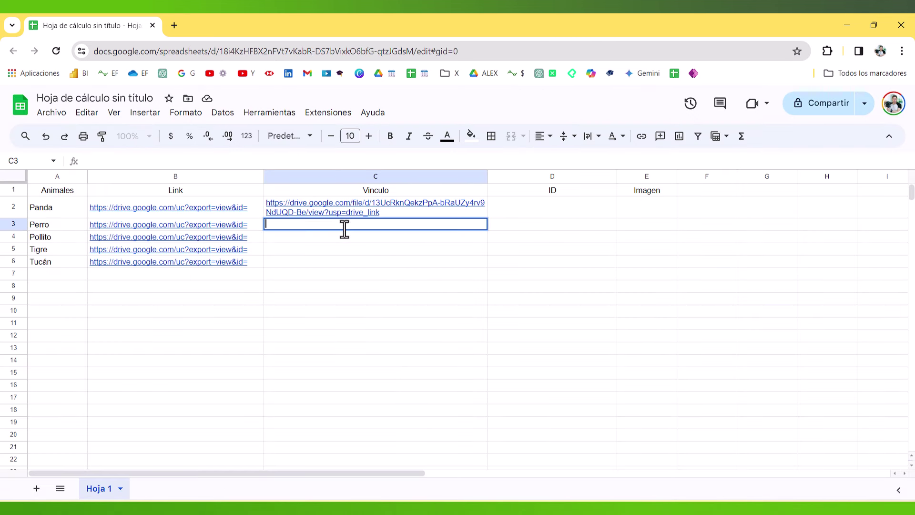
key(ctrl+v)
key(Return)
Step: Paste the Drive share links of Pollito.jpg and Tigre.jpg into C4 and C5
key(alt+Tab)
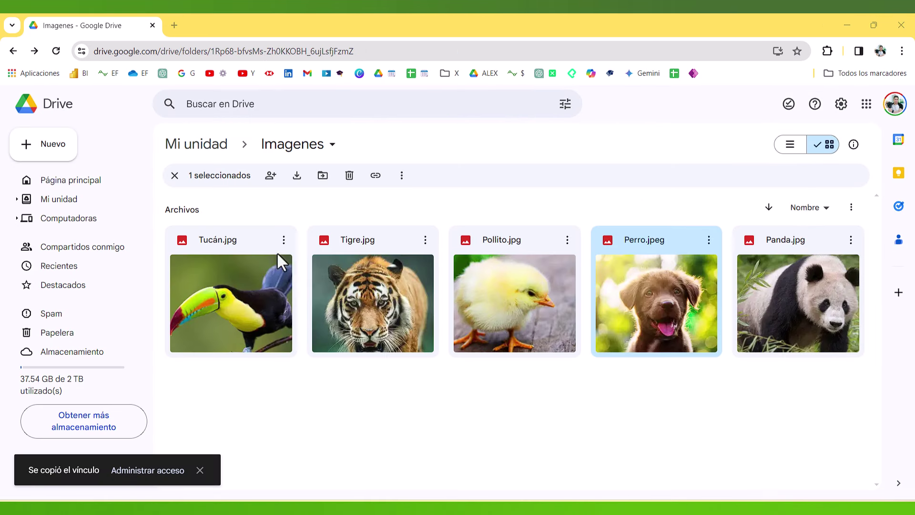
click(568, 240)
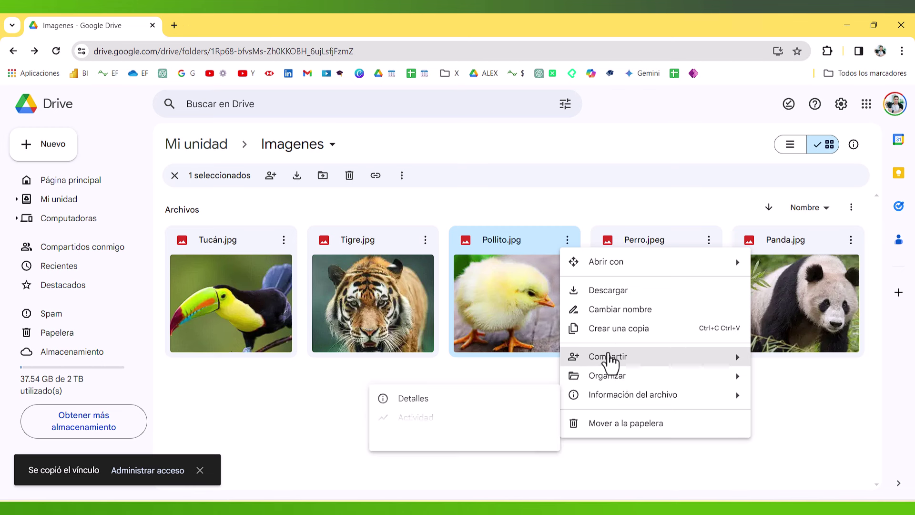
mouse_move(608, 356)
click(440, 384)
key(alt+Tab)
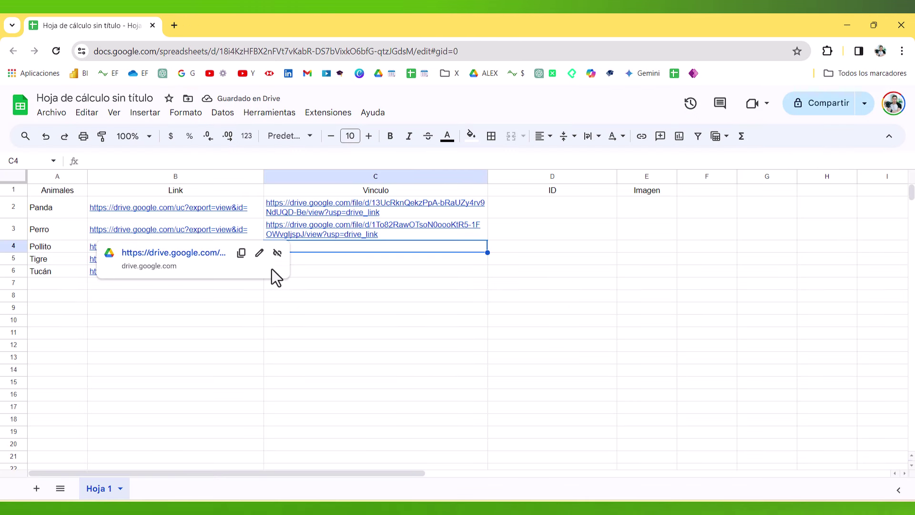
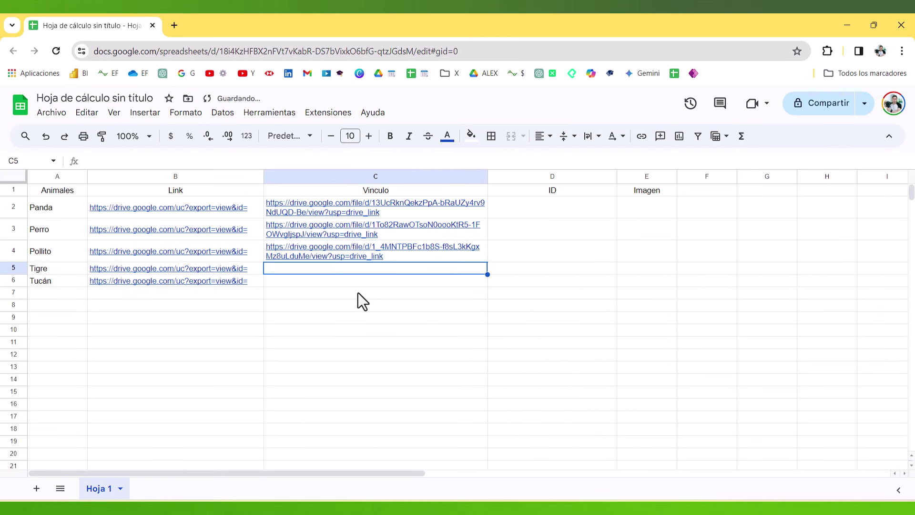
key(alt+Tab)
click(426, 241)
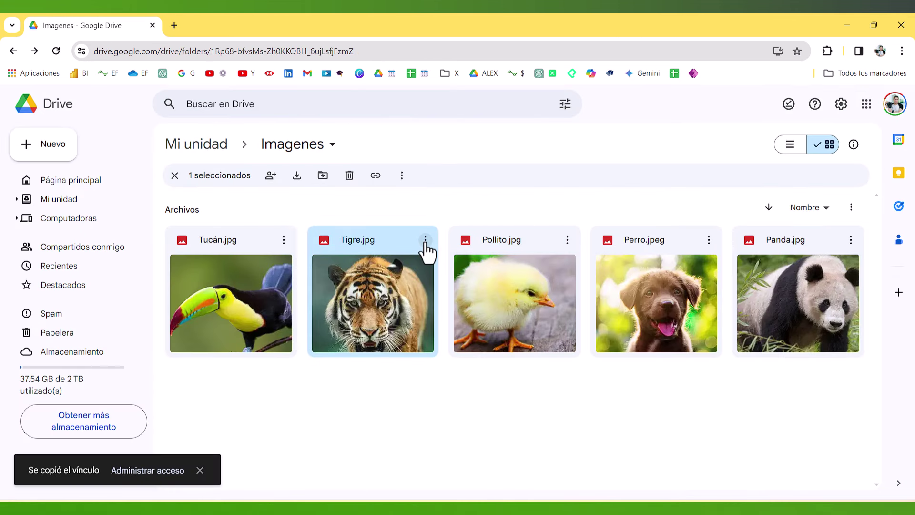
mouse_move(467, 356)
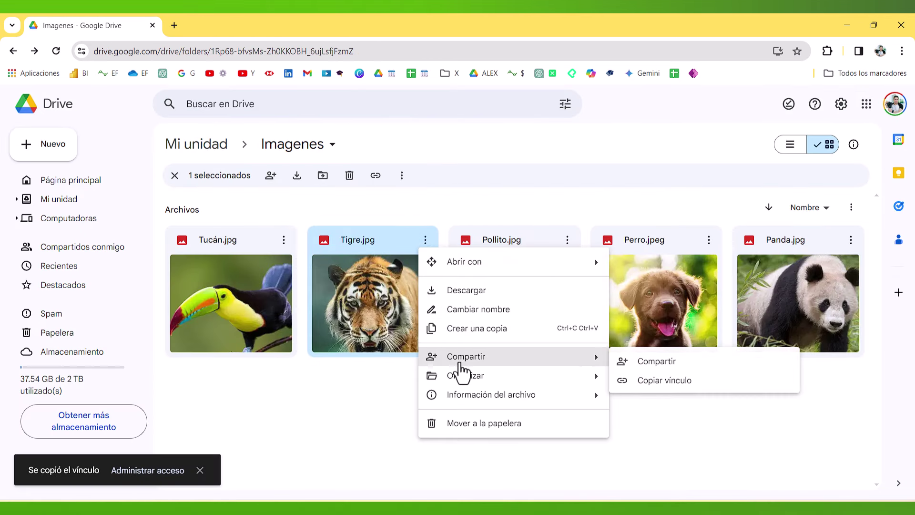
click(698, 384)
key(alt+Tab)
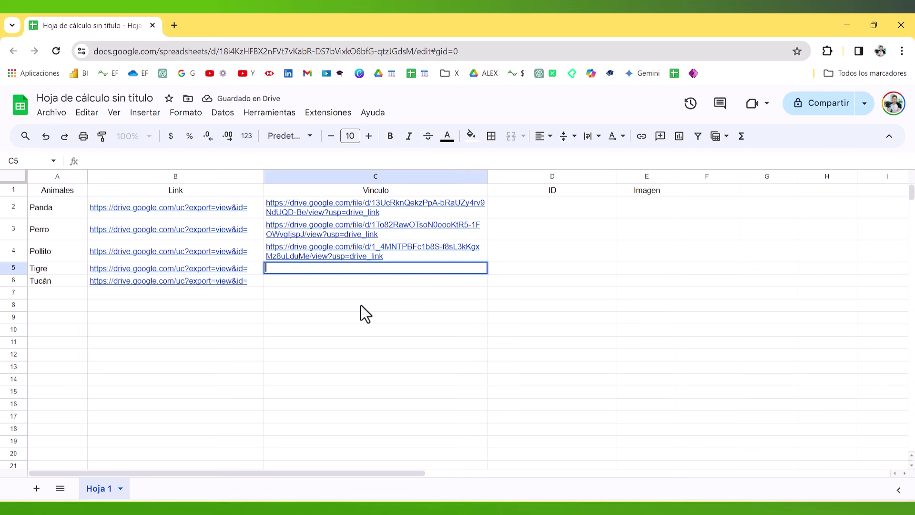
key(Return)
Step: Paste the Drive share link of Tucán.jpg into C6
key(alt+Tab)
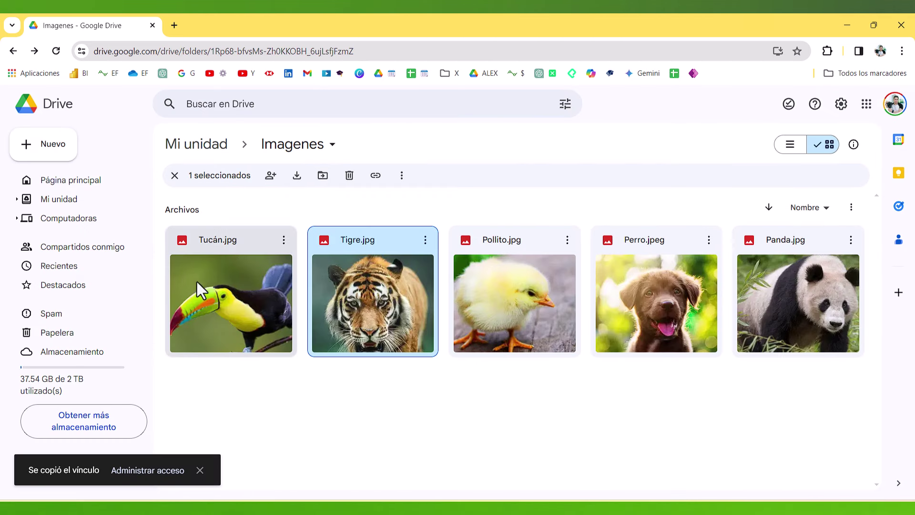
click(283, 240)
mouse_move(324, 356)
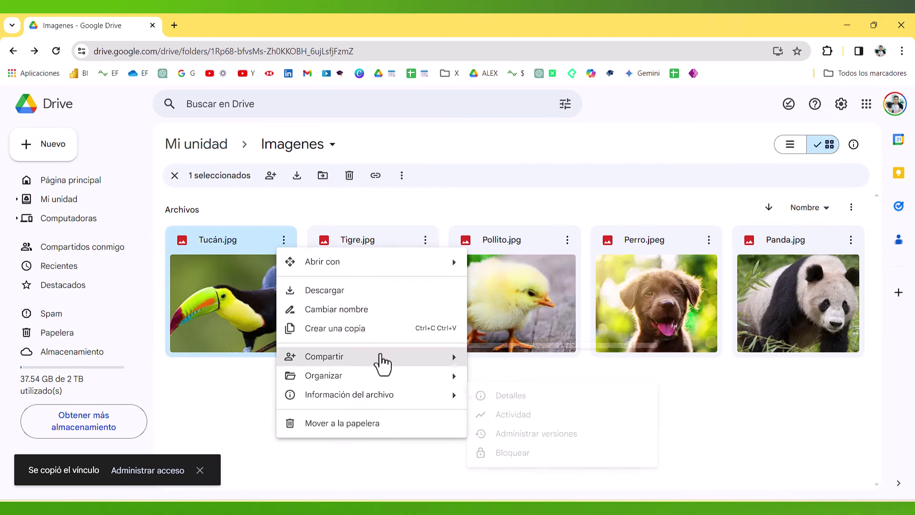
click(506, 381)
key(alt+Tab)
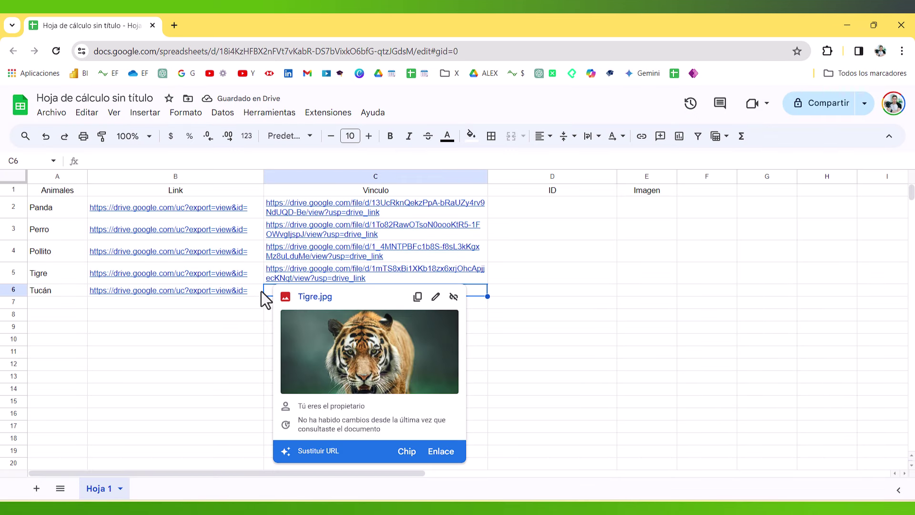
key(Return)
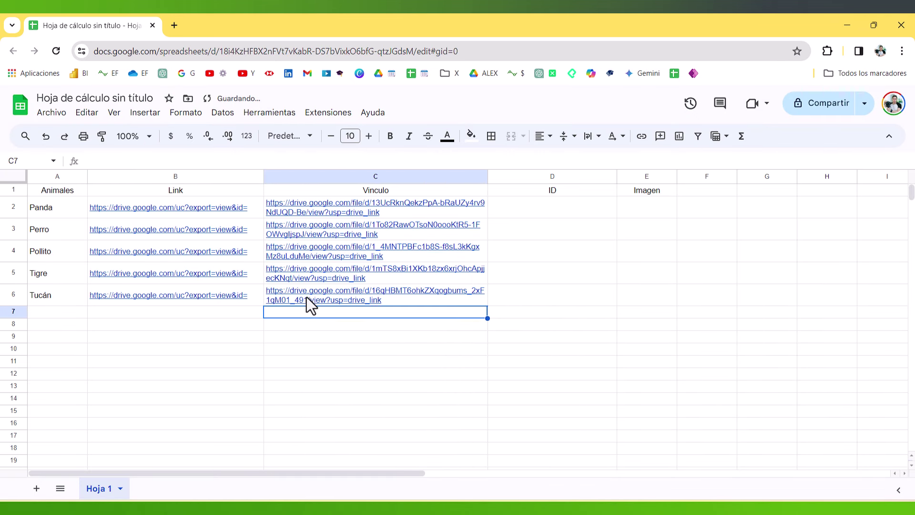
key(Up)
key(Up)
key(Up)
key(Up)
key(Up)
key(Right)
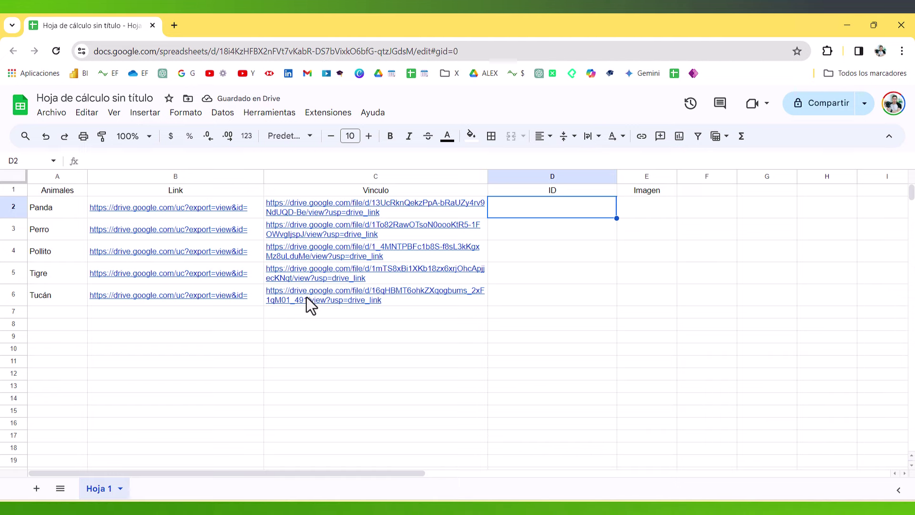
mouse_move(375, 207)
click(456, 214)
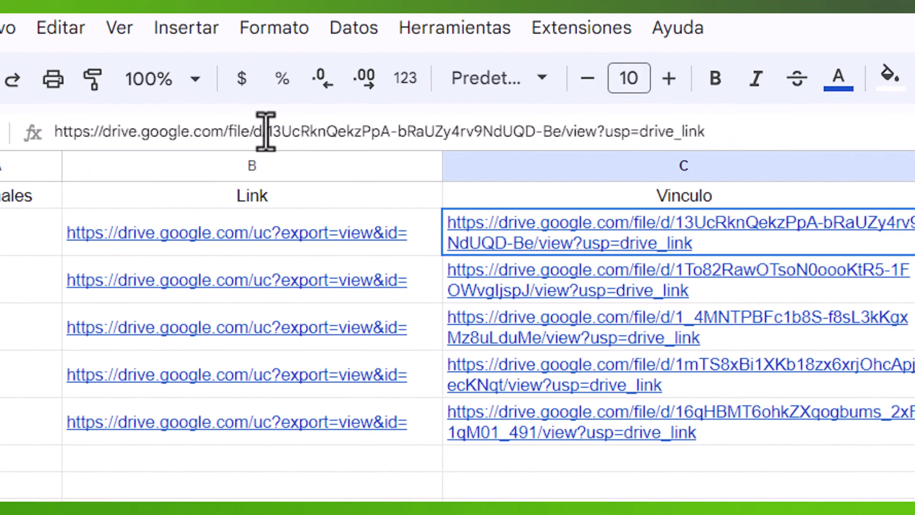
click(267, 132)
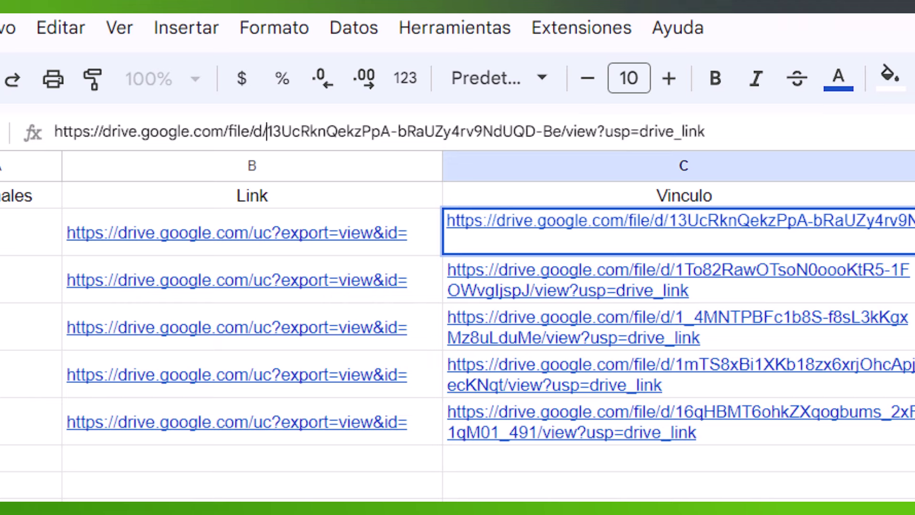
drag(267, 132, 561, 132)
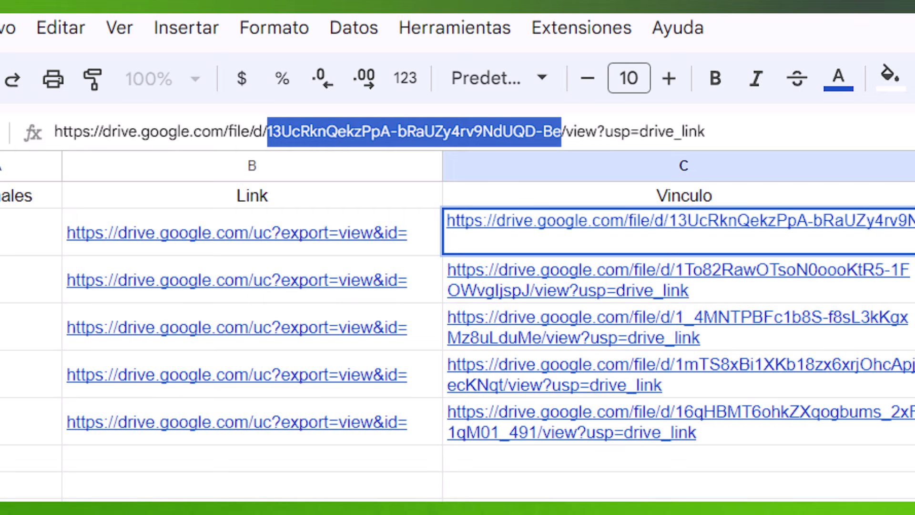
key(Escape)
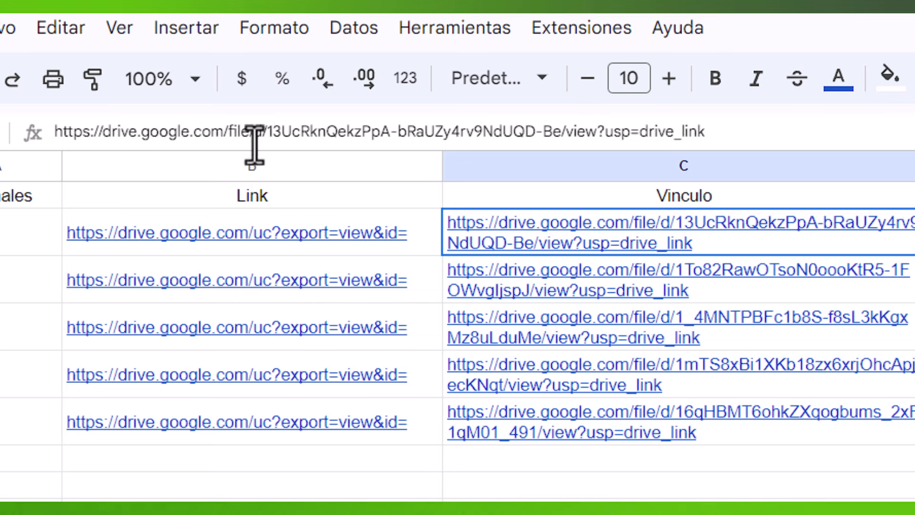
click(262, 132)
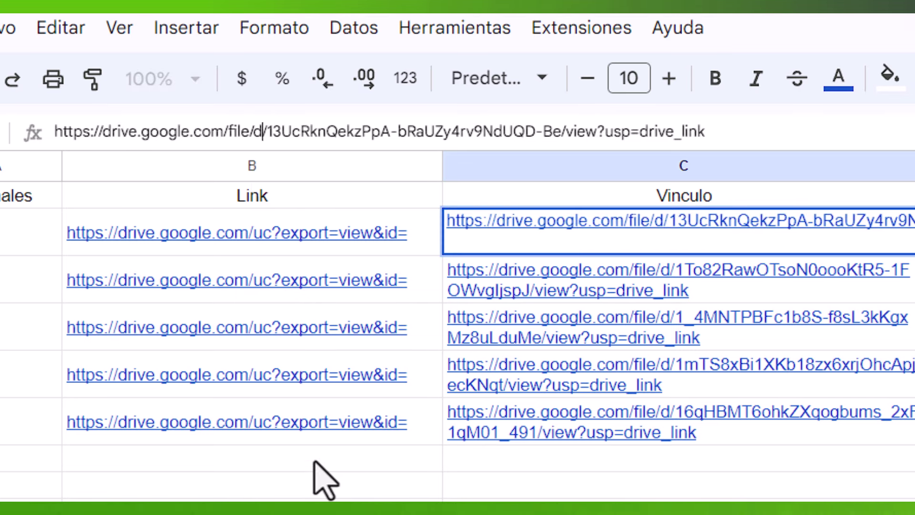
key(shift+Right)
key(shift+Right)
key(shift+Right)
key(shift+Right)
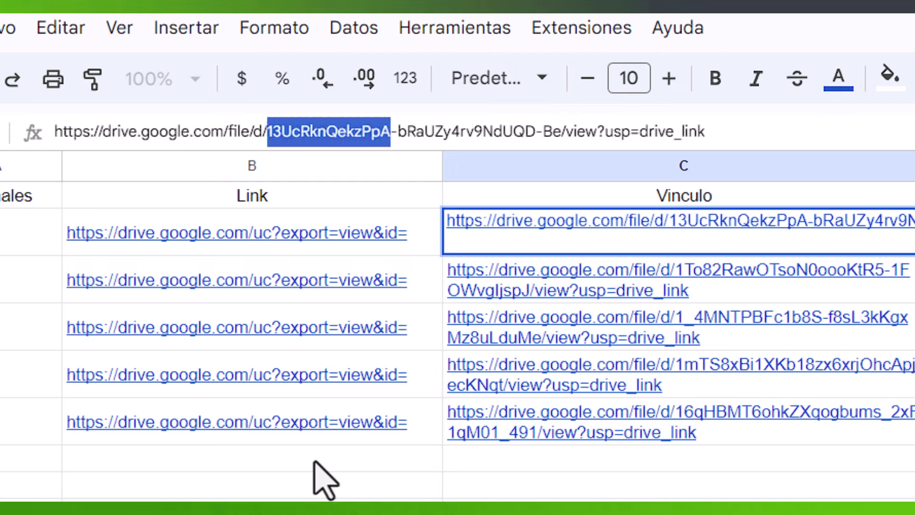
key(shift+Right)
key(shift+Right)
key(shift+Right)
key(shift+Right)
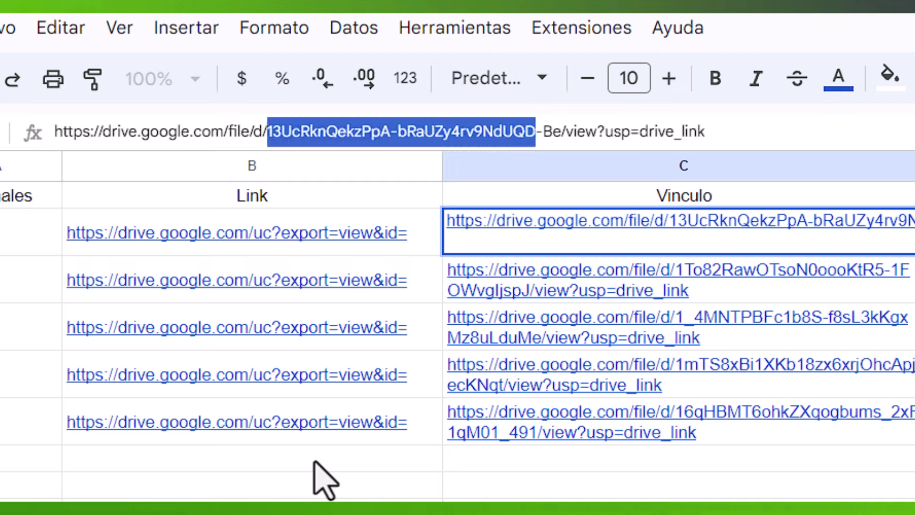
key(shift+Right)
key(shift+Right)
key(shift+Right)
key(Escape)
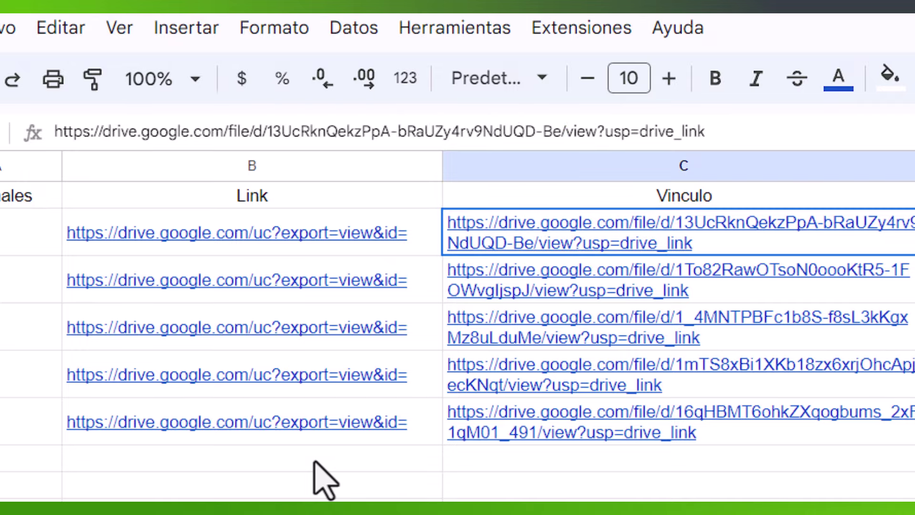
Step: Enter =EXTRAE(C2,33,33) in D2 to pull out the Panda picture's file ID
key(Right)
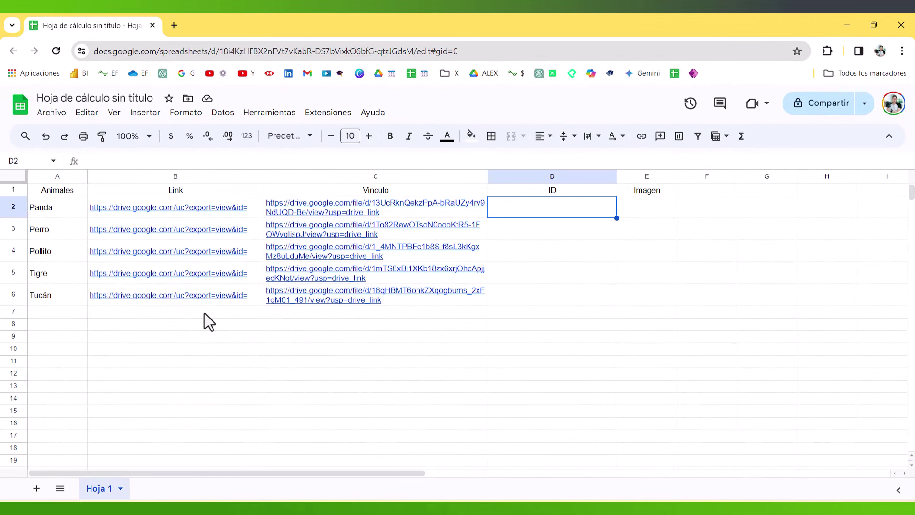
text(=ext)
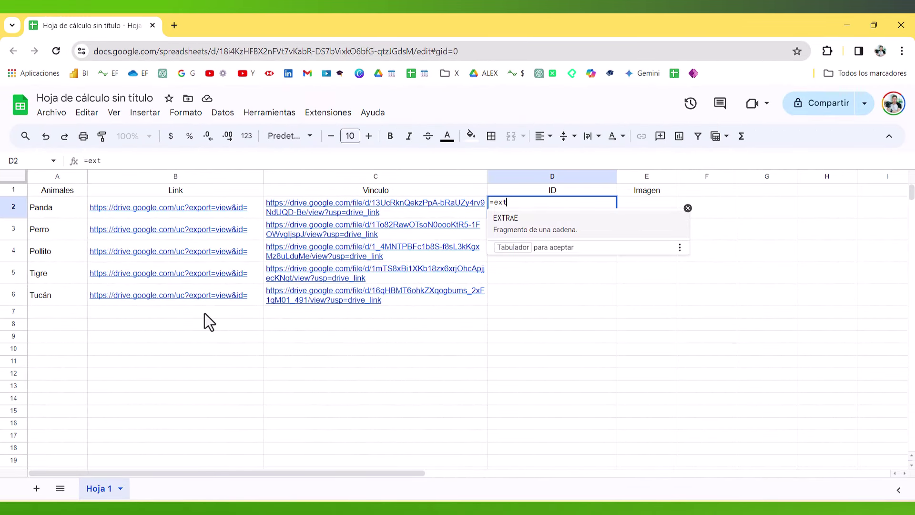
key(Tab)
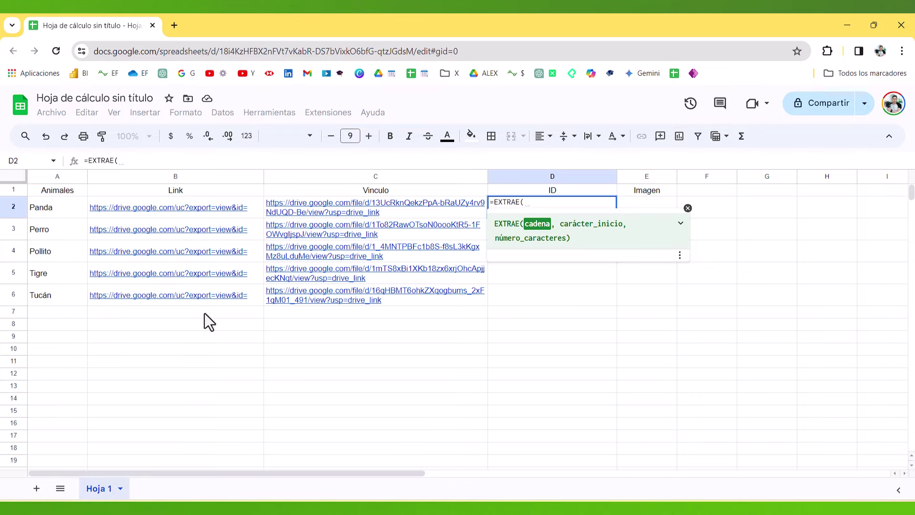
key(Left)
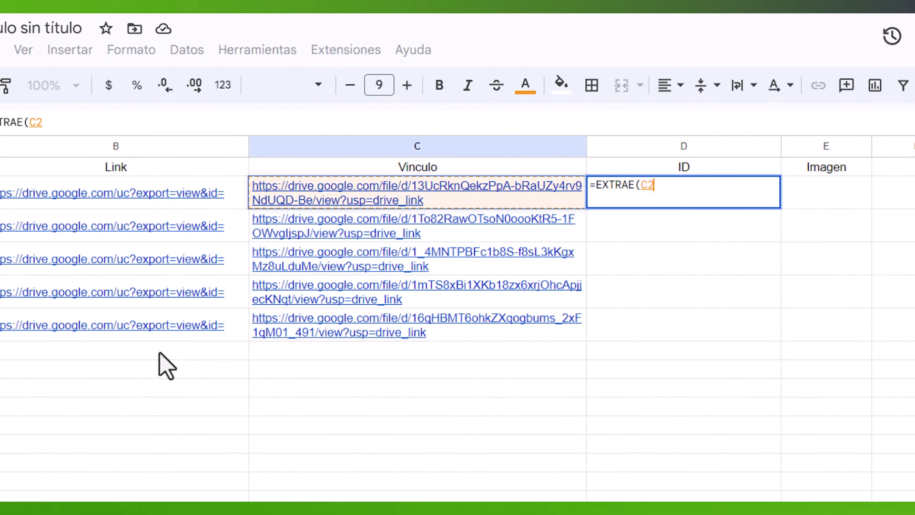
text(,)
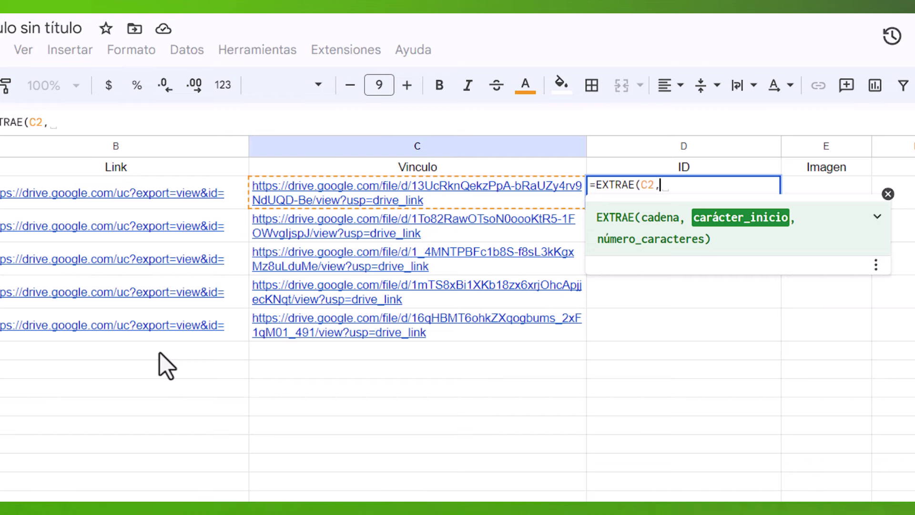
mouse_move(358, 219)
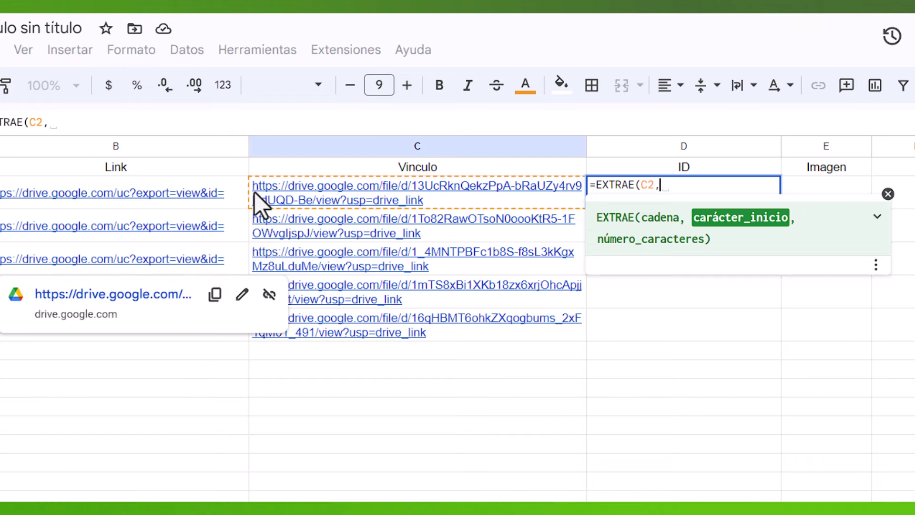
mouse_move(417, 193)
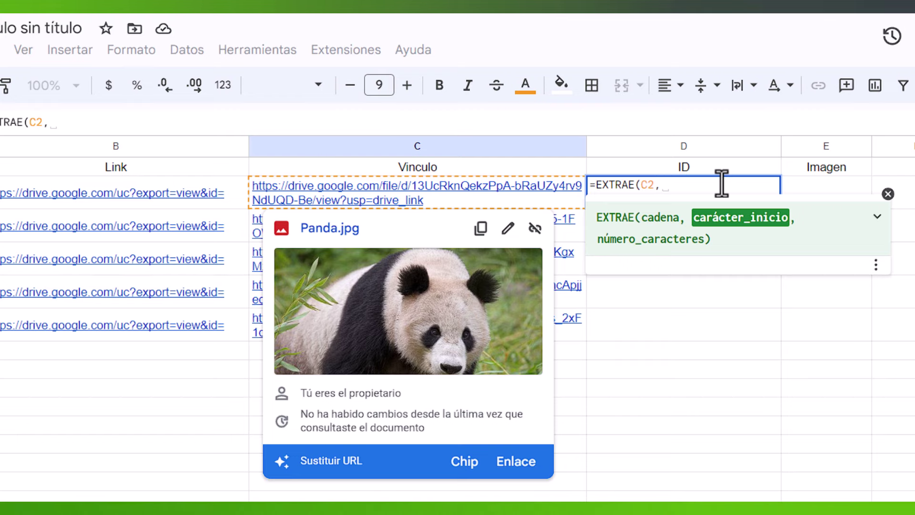
text(33)
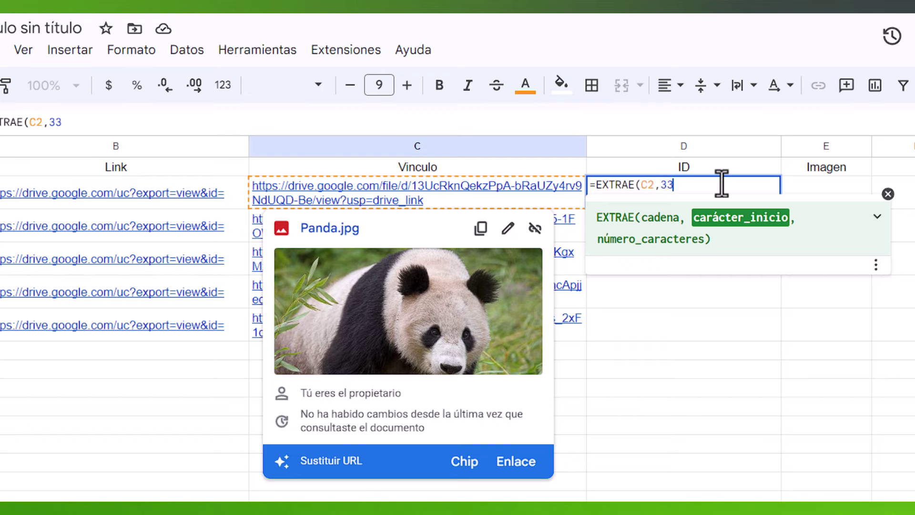
text(,)
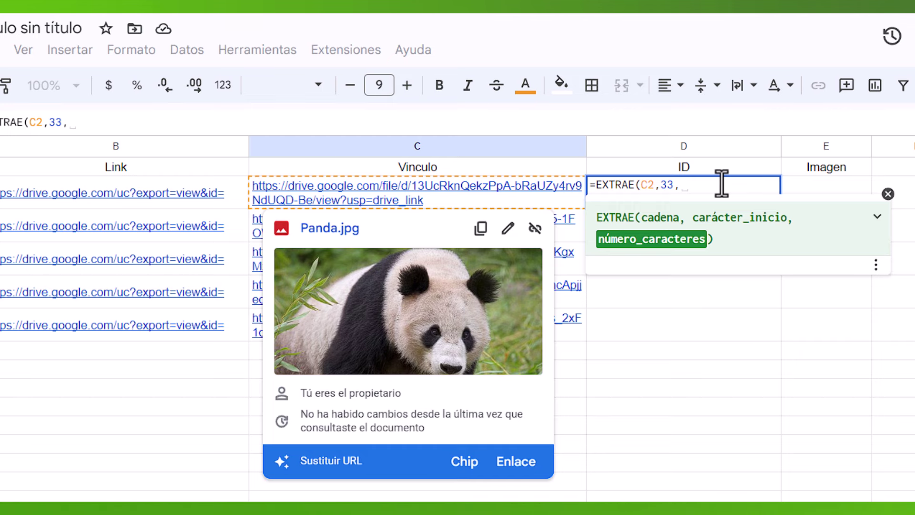
text(33)
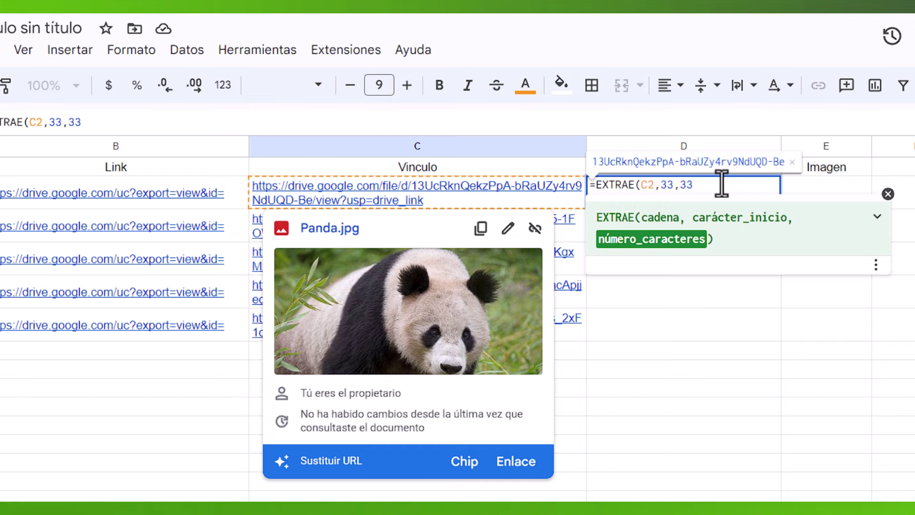
text())
key(Return)
Step: Copy the D2 ID formula down into D3:D6
click(722, 183)
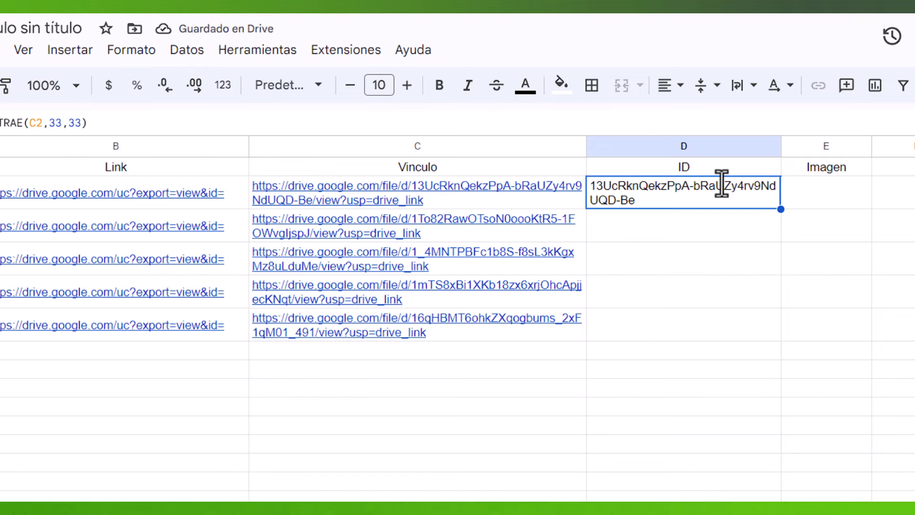
key(ctrl+c)
key(Down)
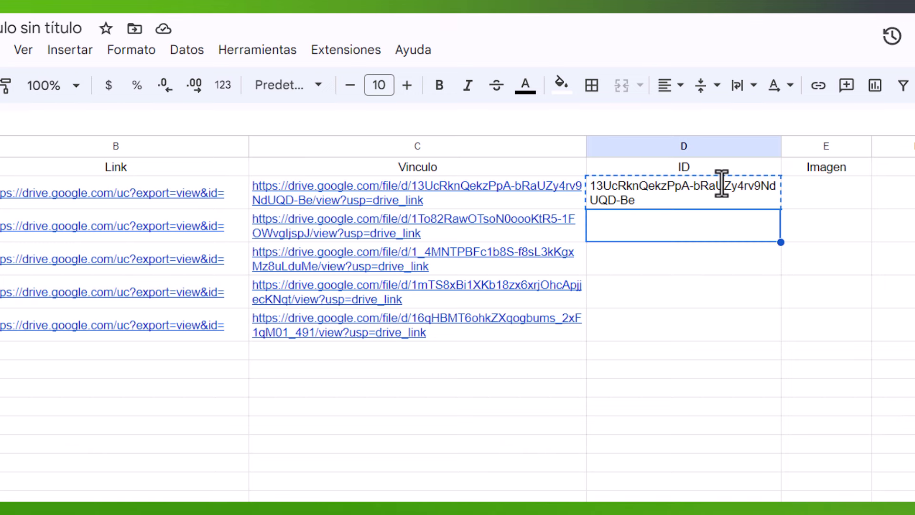
key(shift+Down)
key(shift+Down)
key(shift+Down)
key(ctrl+v)
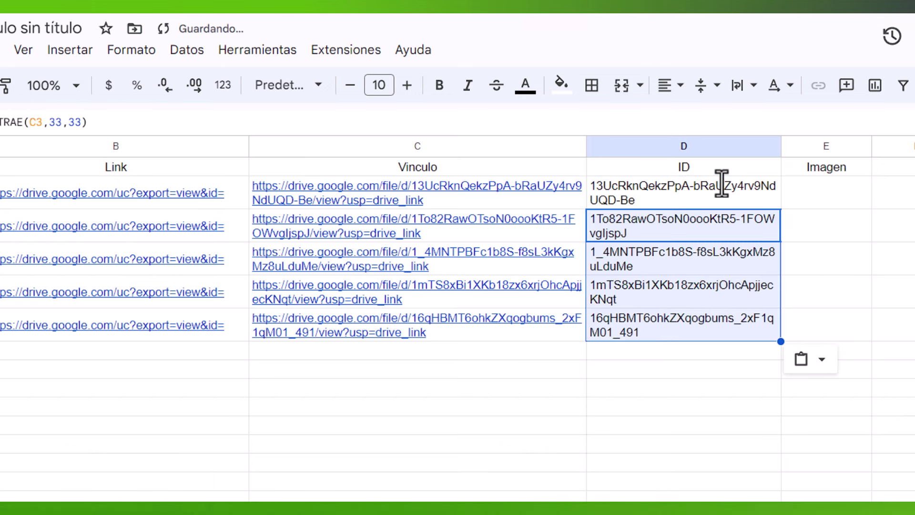
click(723, 182)
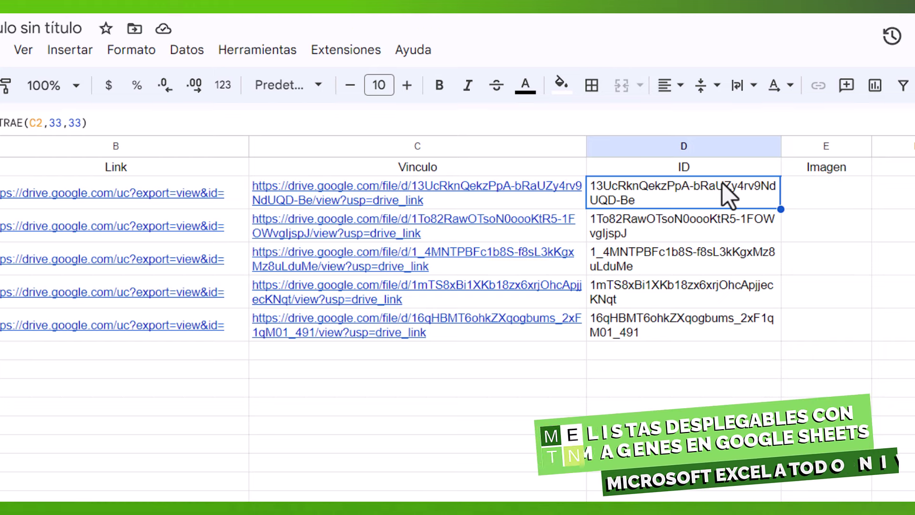
drag(237, 208, 225, 332)
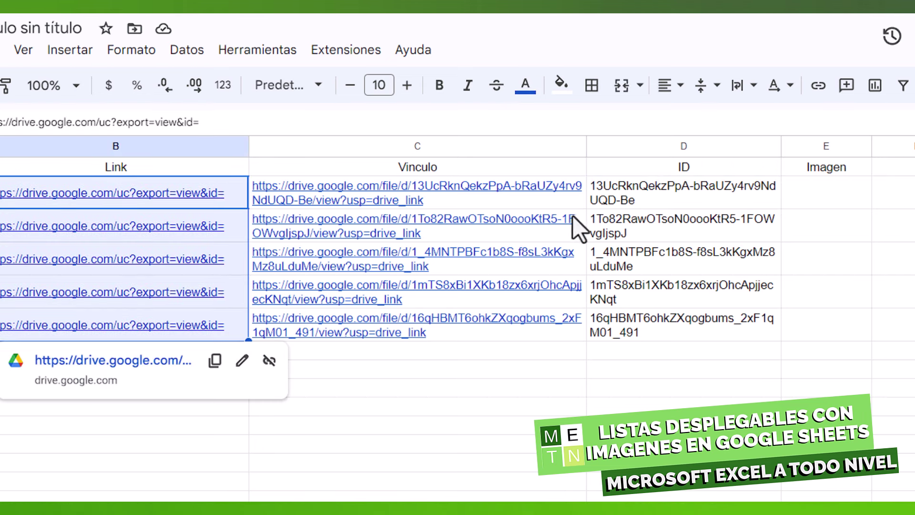
drag(665, 193, 686, 334)
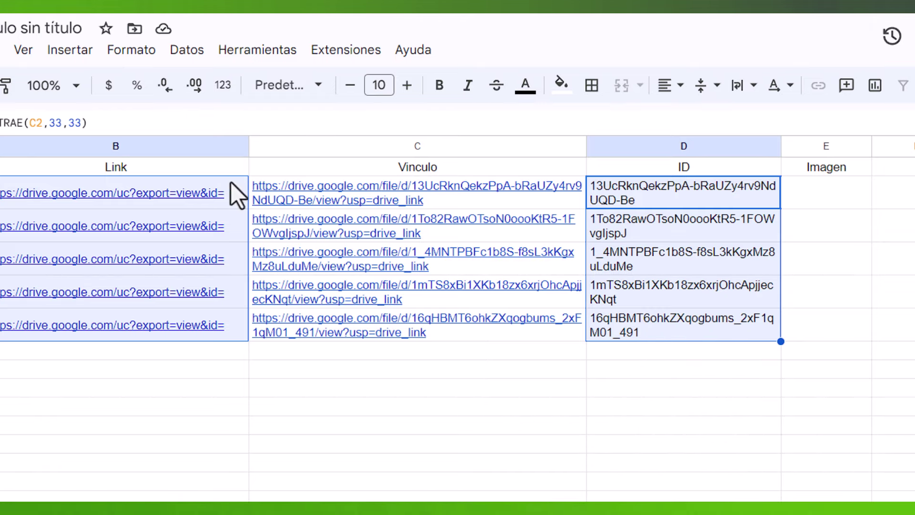
click(853, 193)
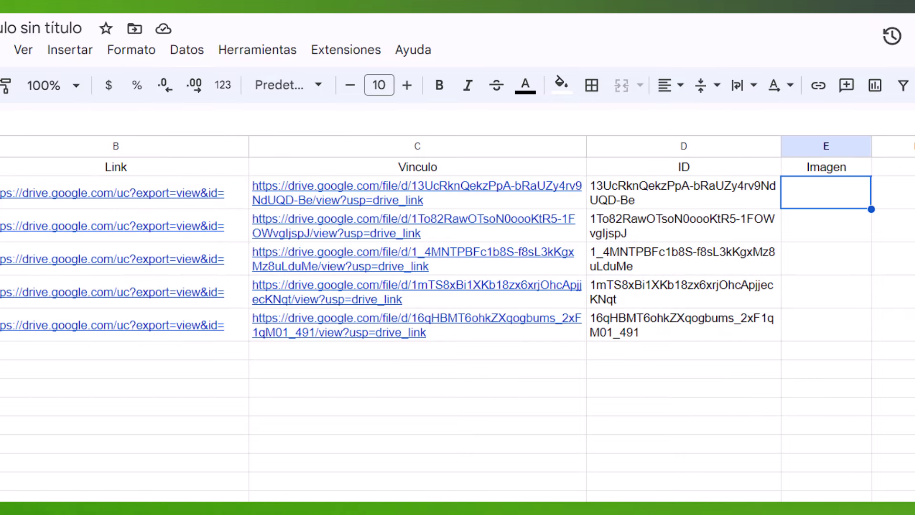
Step: Enter =IMAGE(B2&D2) in E2 to display the panda picture
text(=ima)
key(Down)
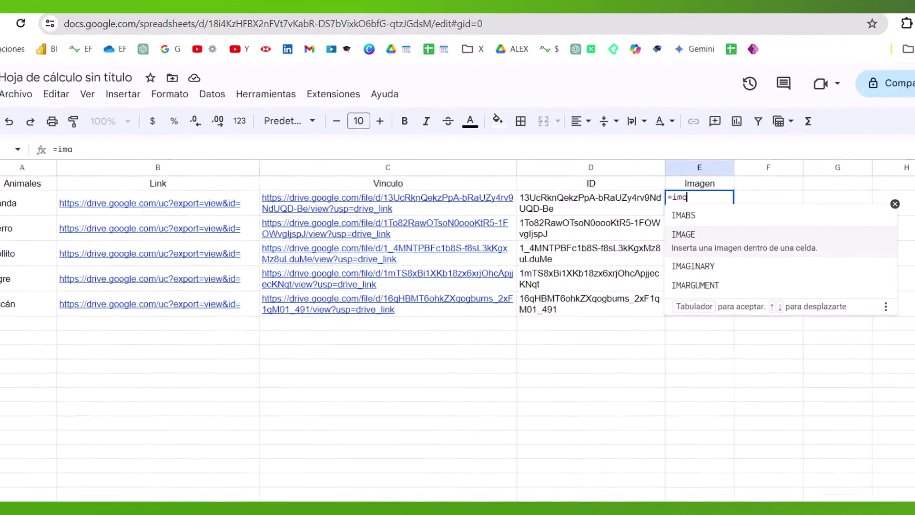
key(Tab)
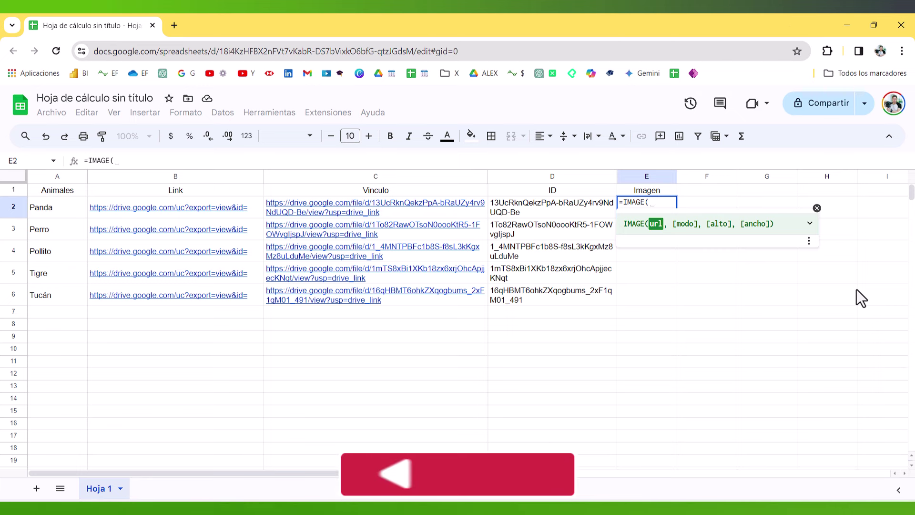
key(Left)
key(Left)
key(Left)
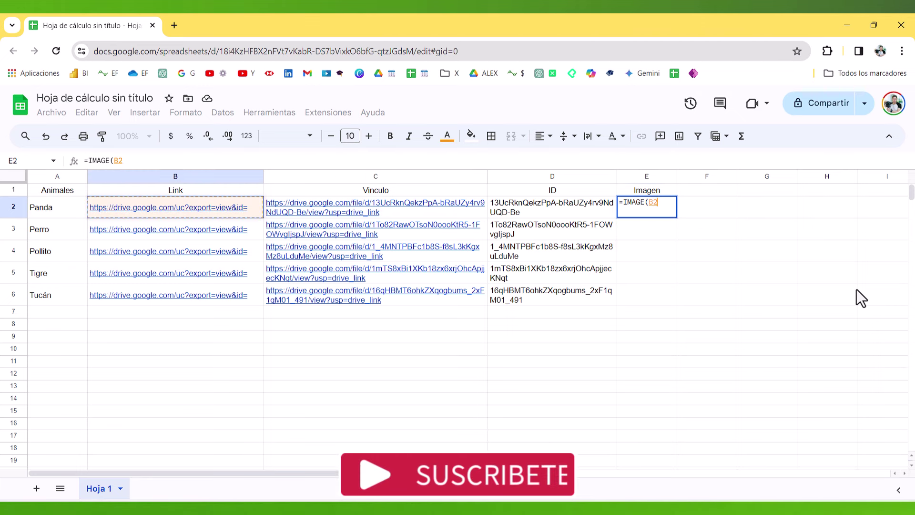
text(&)
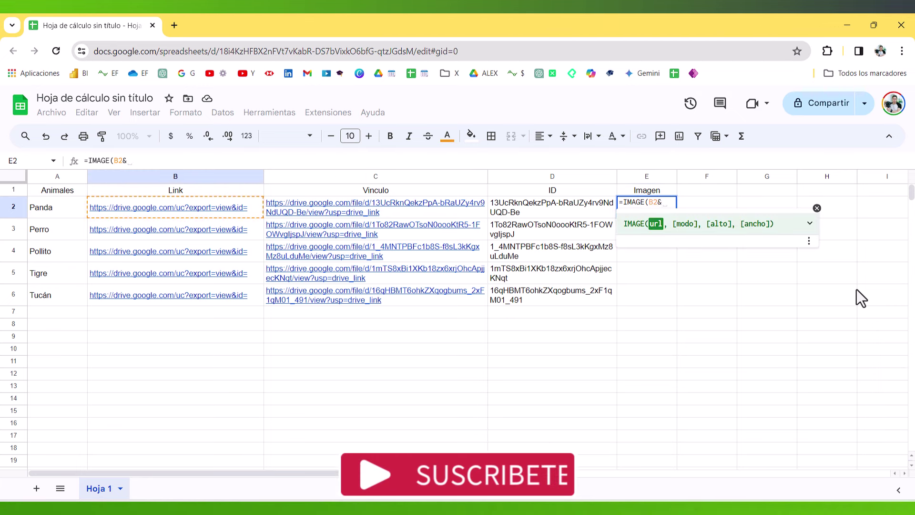
key(Left)
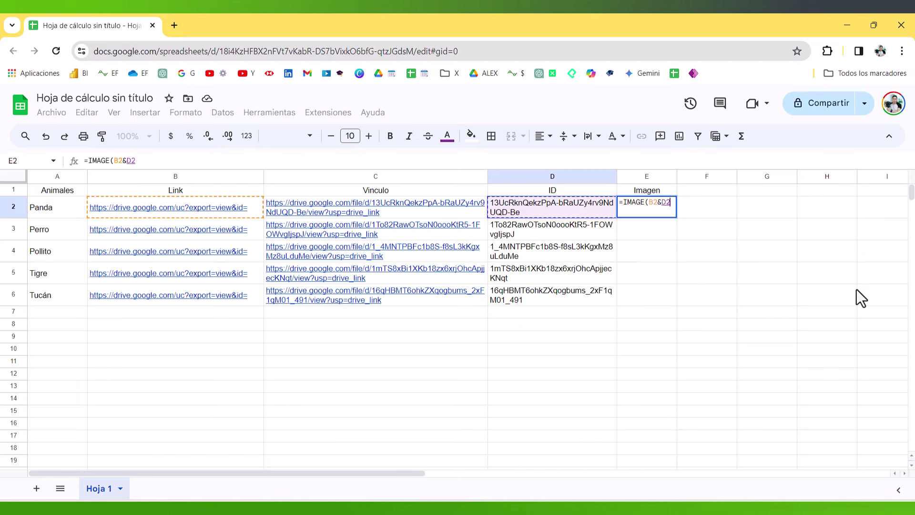
text())
key(Return)
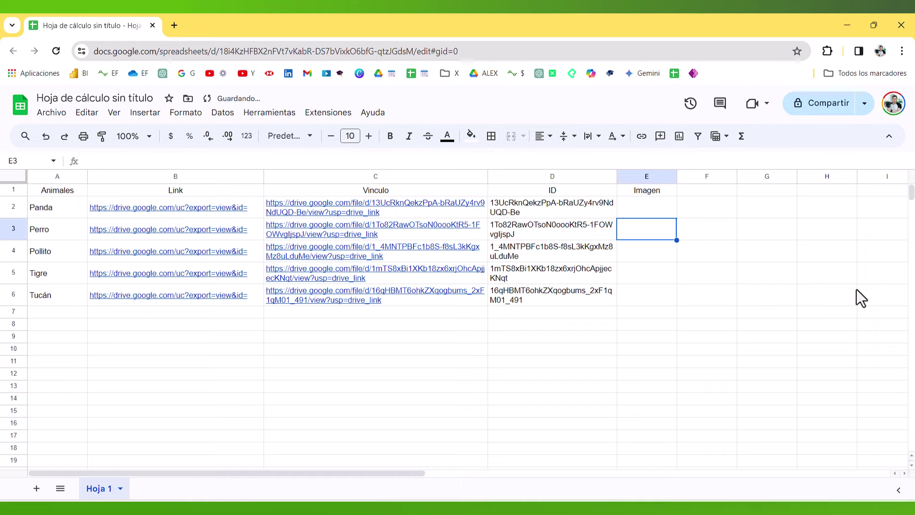
Step: Copy the E2 IMAGE formula down into E3:E6
key(Up)
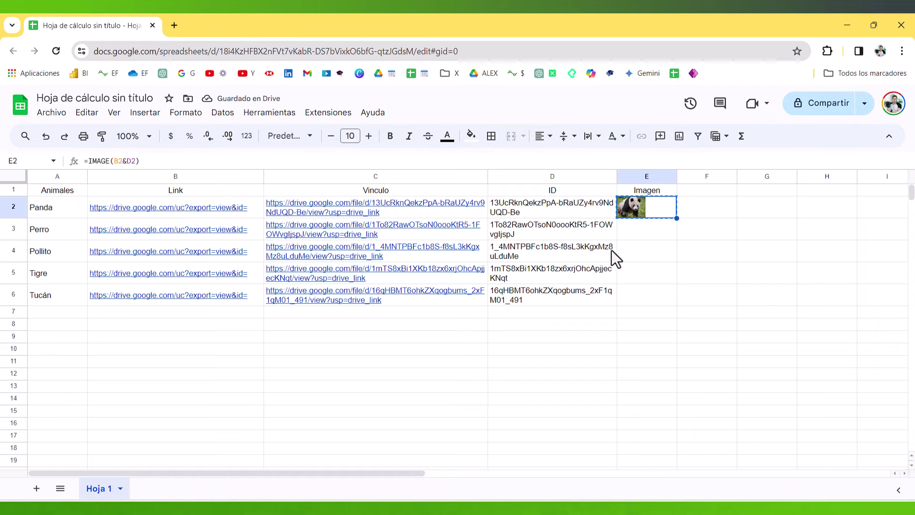
key(ctrl+c)
key(Down)
key(shift+Down)
key(shift+Down)
key(shift+Down)
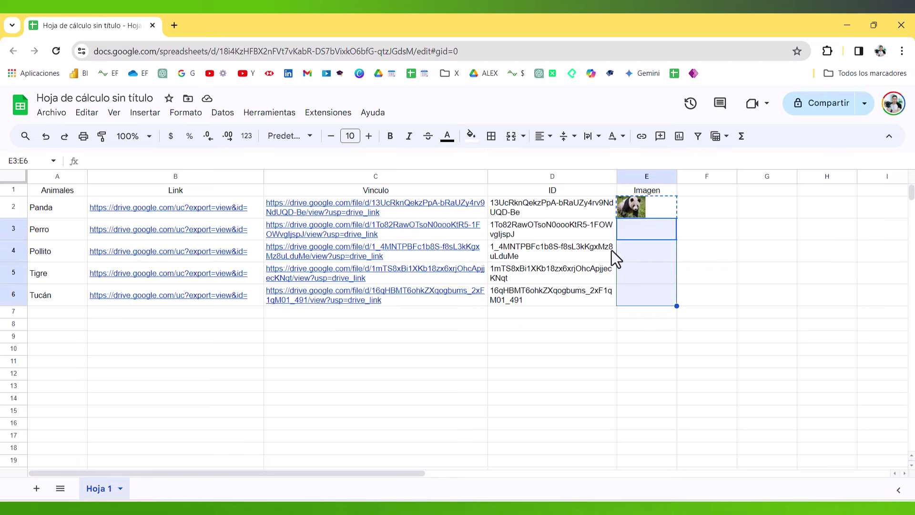
key(ctrl+v)
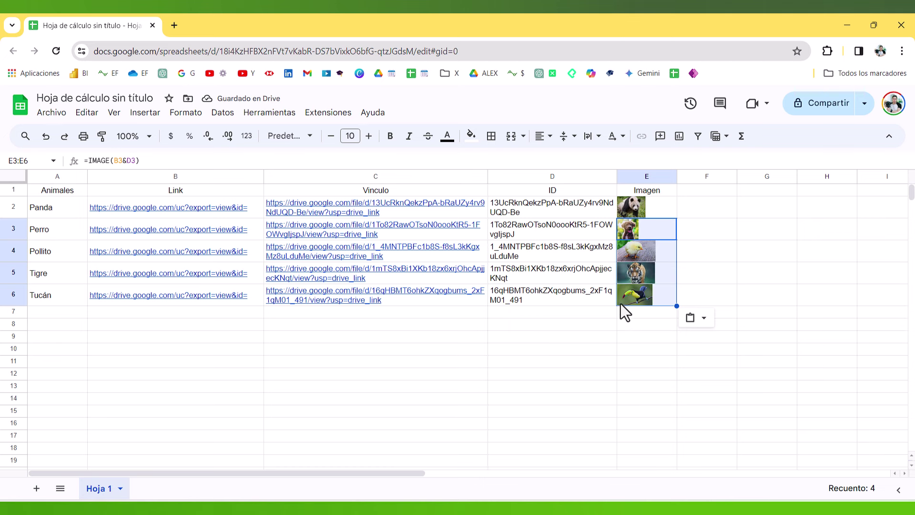
Step: Widen the Imagen column and make rows 2–6 much taller
drag(14, 207, 14, 292)
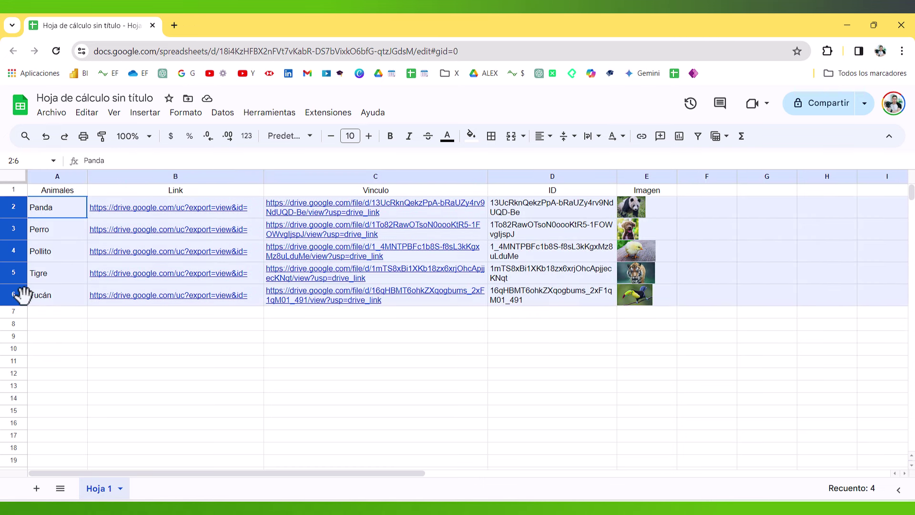
drag(678, 176, 721, 189)
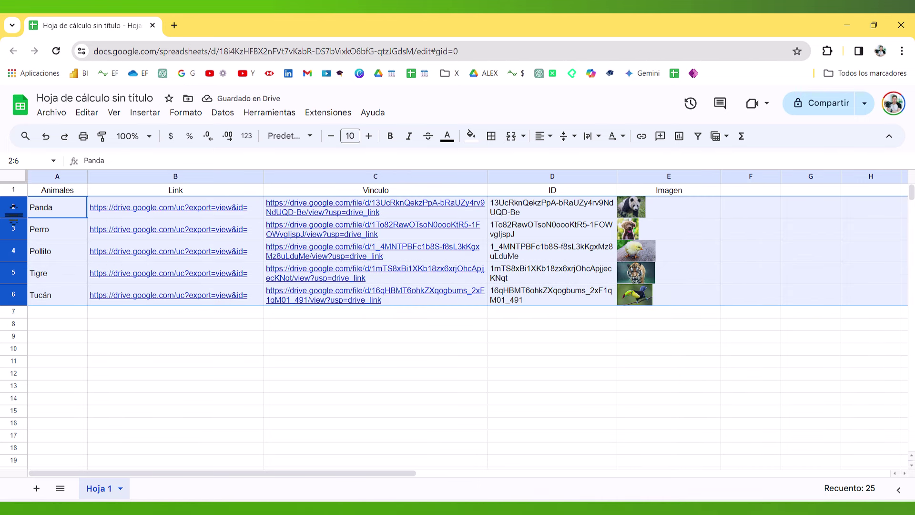
drag(13, 214, 17, 244)
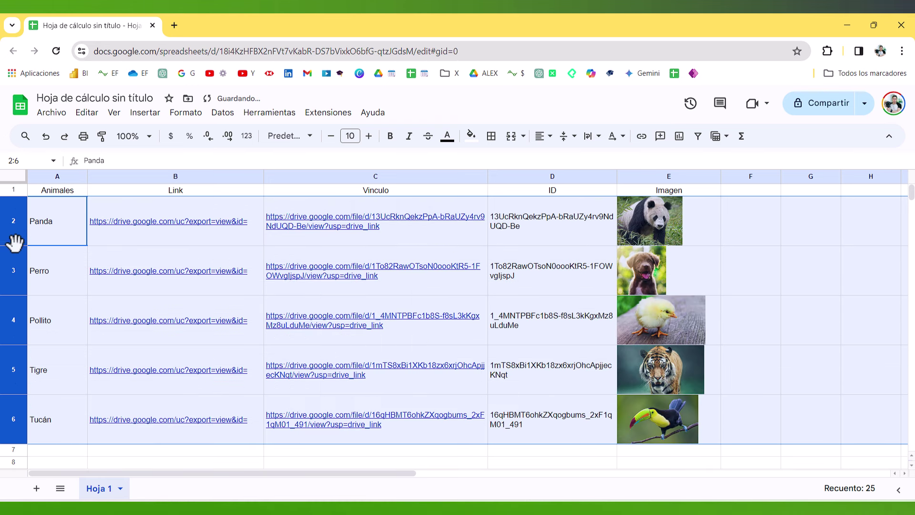
drag(14, 245, 15, 251)
click(779, 244)
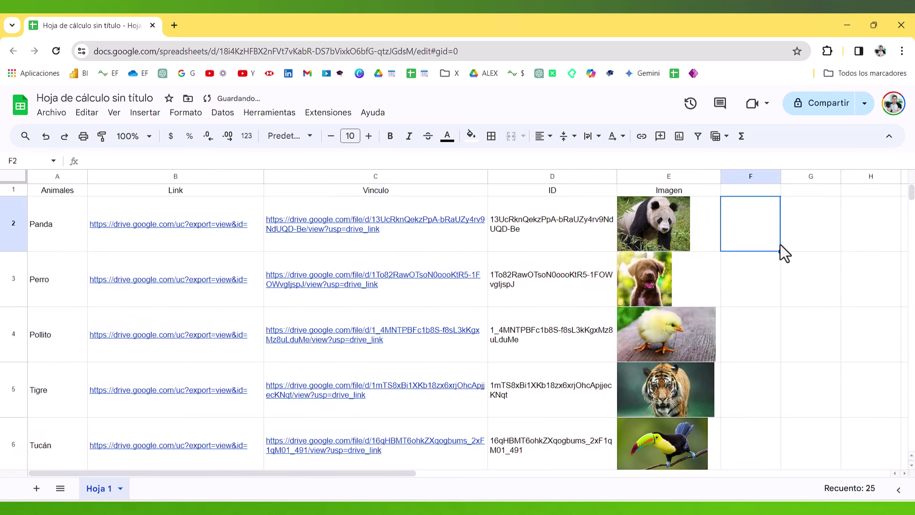
Step: Centre the pictures in E2:E6 horizontally
drag(678, 231, 694, 441)
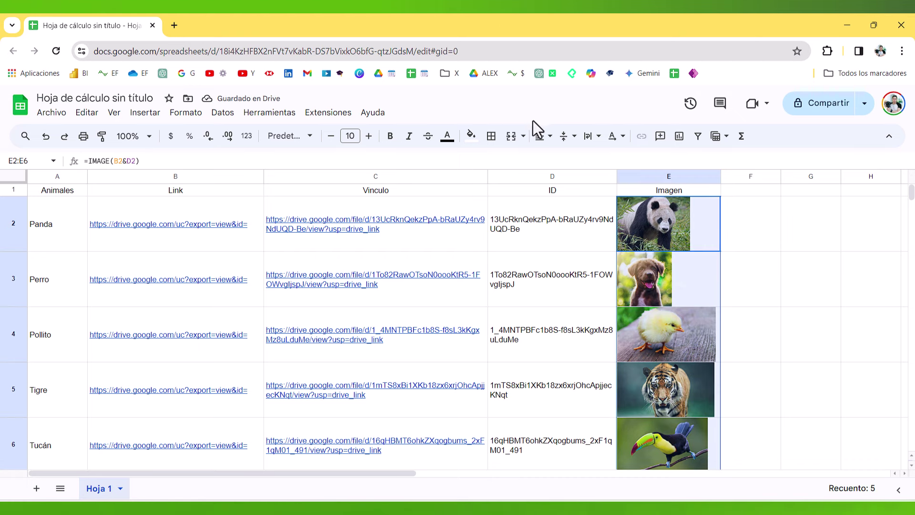
click(540, 136)
click(564, 157)
click(796, 217)
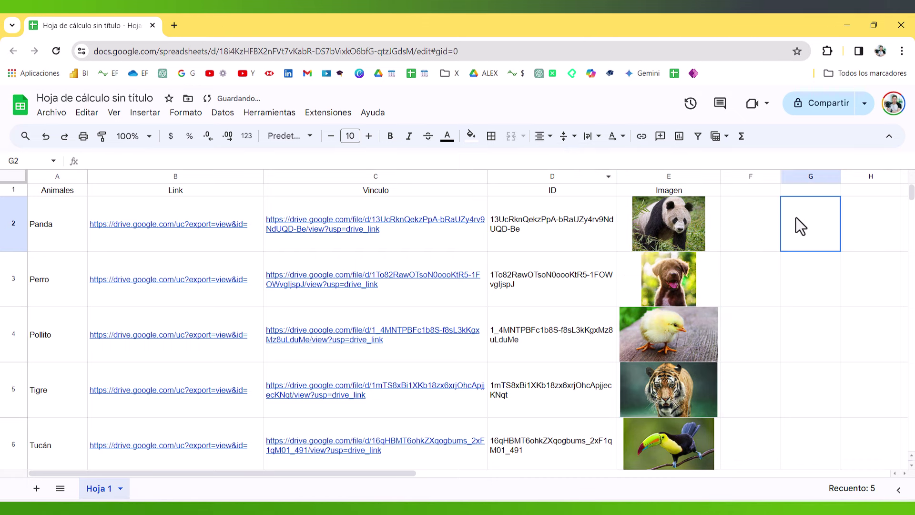
Step: Go back to E2 and start retyping its formula as =imag
key(Left)
key(Left)
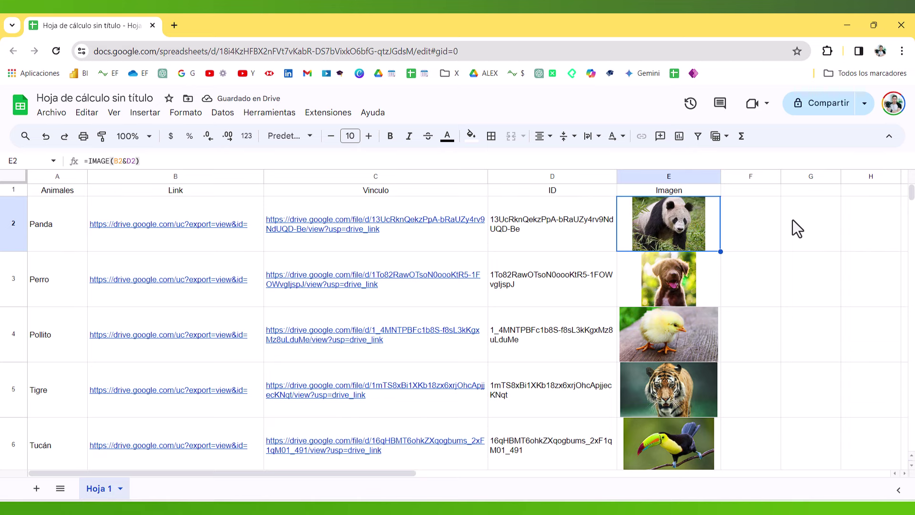
key(Left)
key(Right)
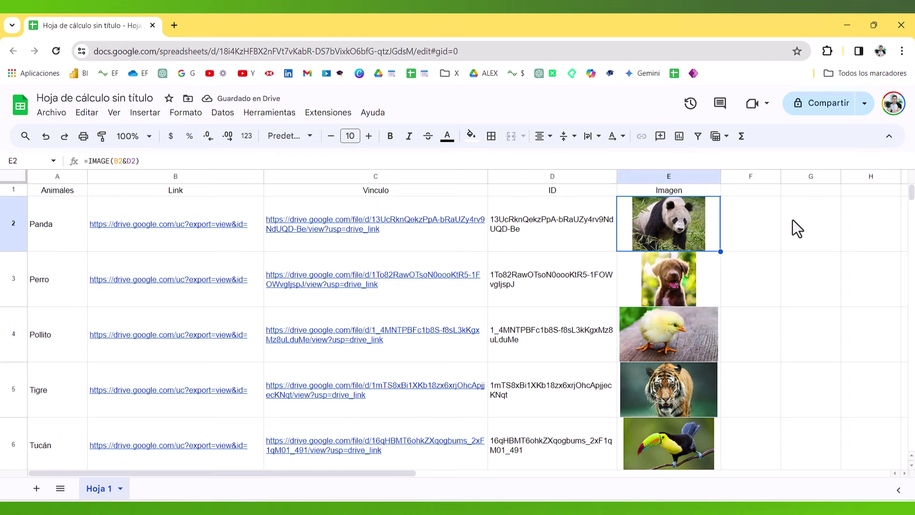
text(=)
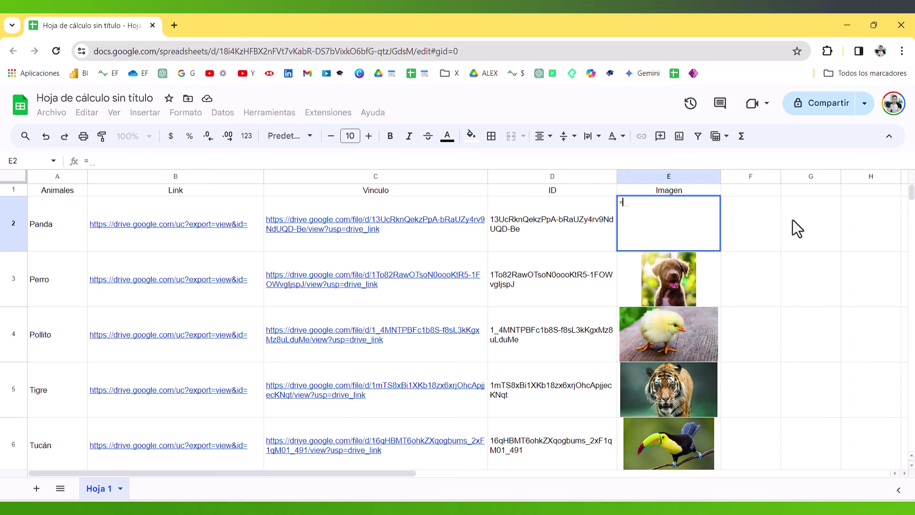
text(imag)
Step: Complete E2 as =IMAGE(B2&D2) so the panda picture loads again, then check B2's base link
key(Tab)
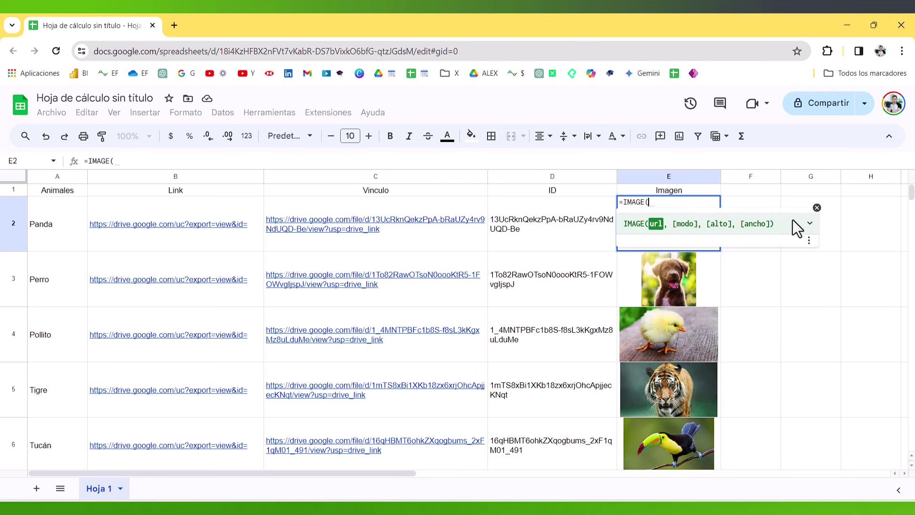
click(429, 233)
text())
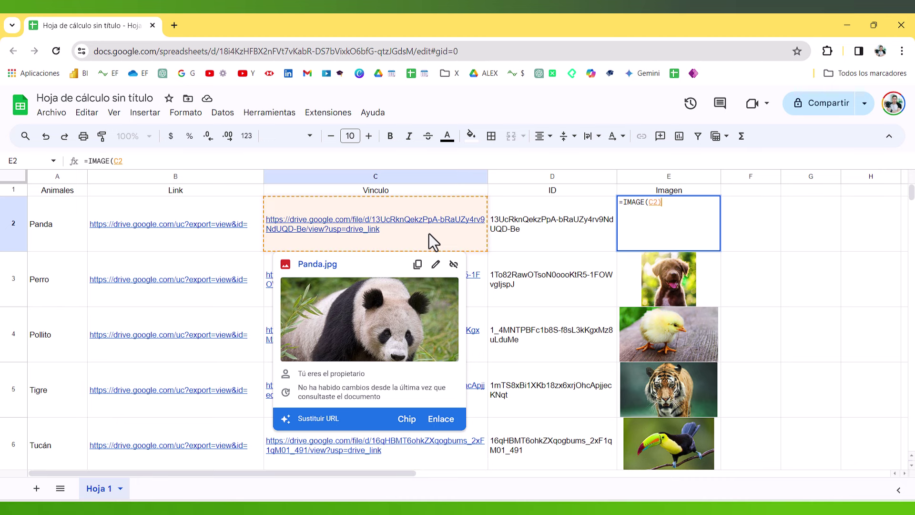
key(Return)
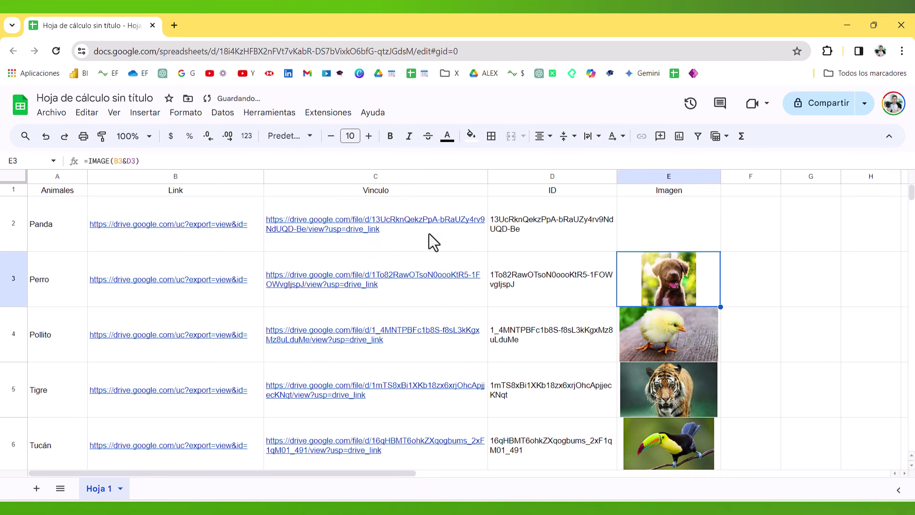
key(Down)
key(Up)
key(Up)
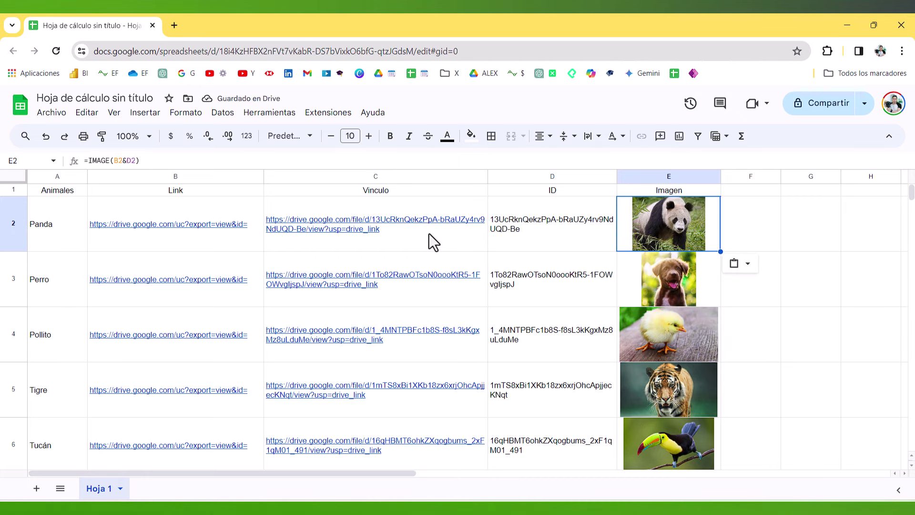
click(127, 246)
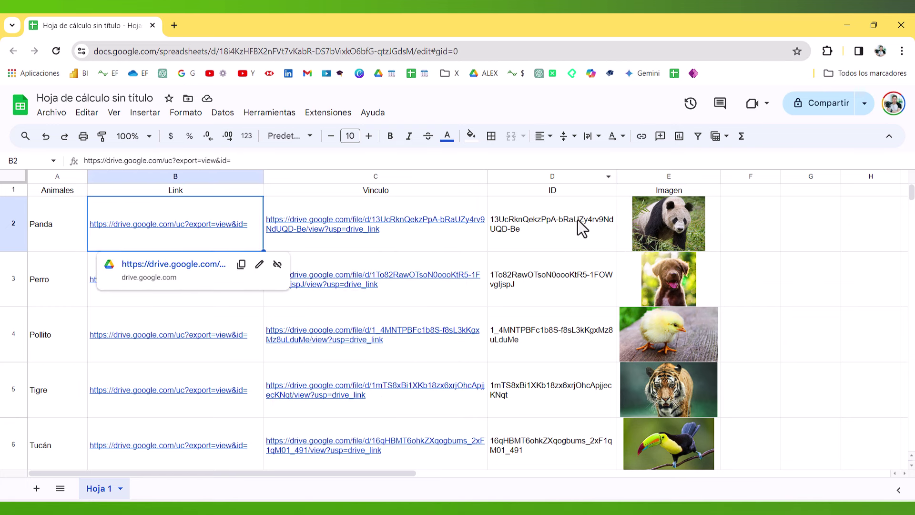
scroll(679, 279, down, 3)
scroll(699, 319, up, 3)
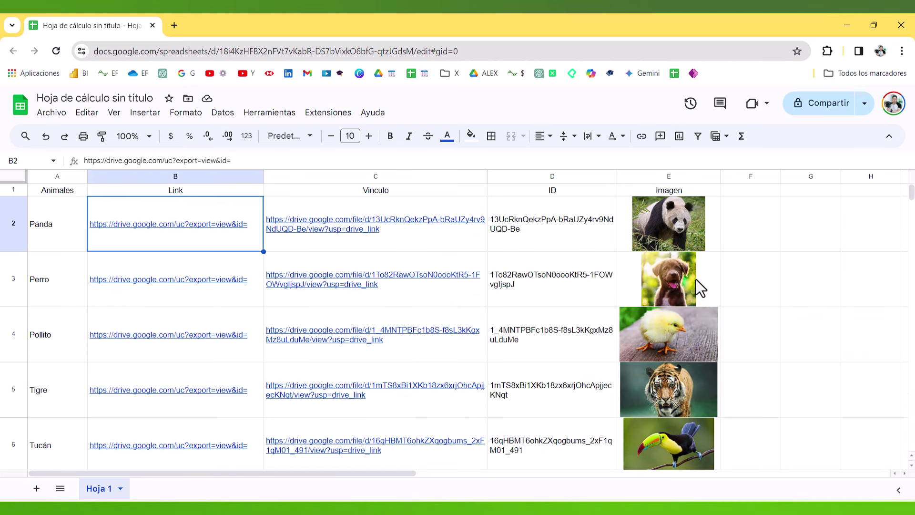
Step: Rename the animals sheet tab to Tabla
double_click(97, 488)
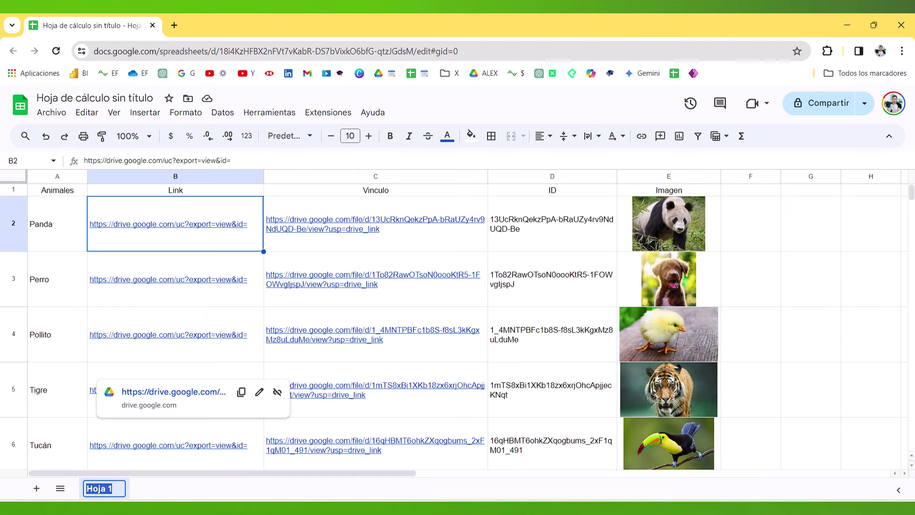
text(Tabla)
key(Return)
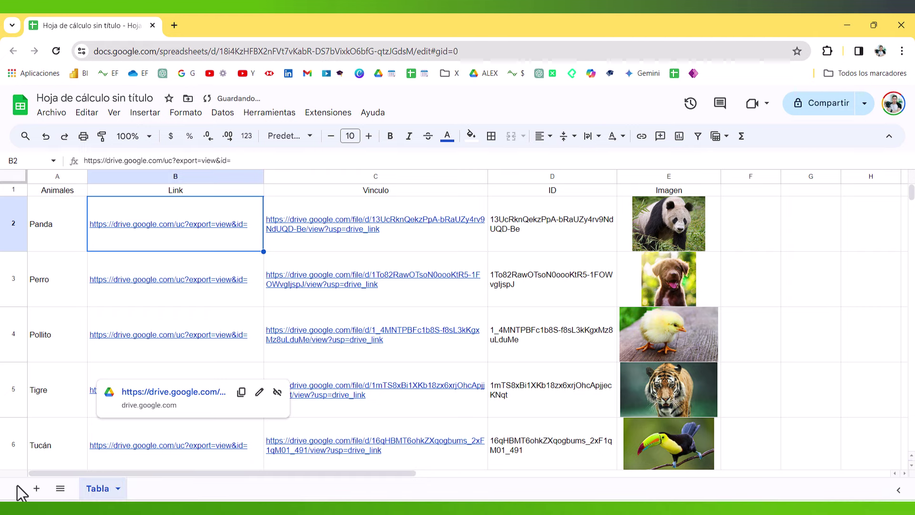
Step: Add a new blank sheet and name it Lista
click(37, 488)
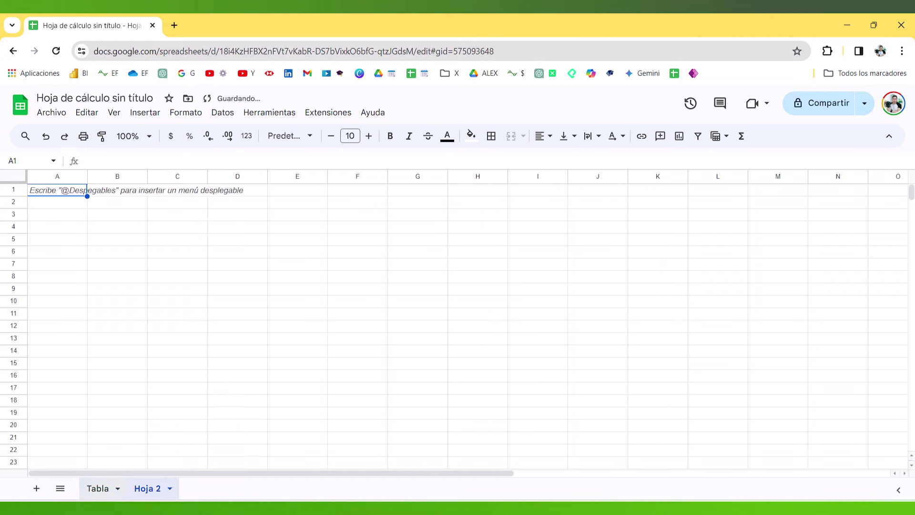
double_click(148, 488)
text(Lista)
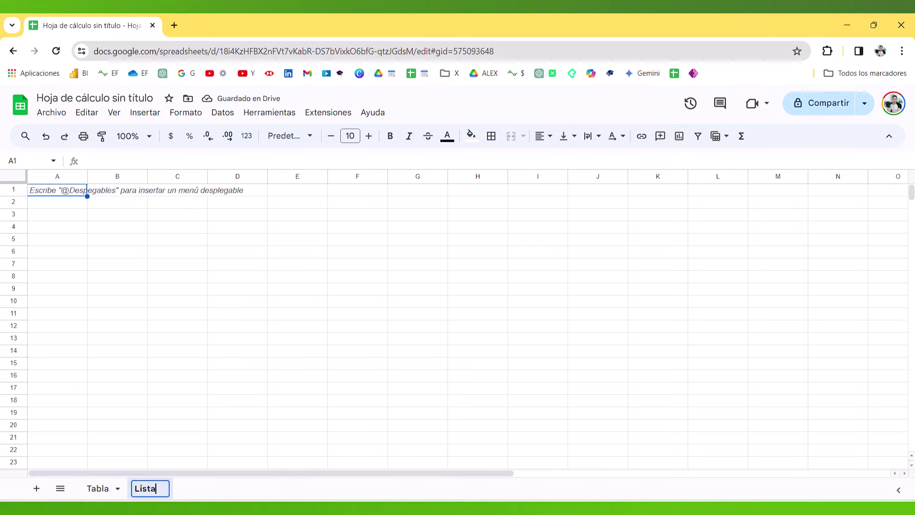
key(Return)
Step: Type the headings Lista in A2 and Imagen in B2 and centre them
click(64, 204)
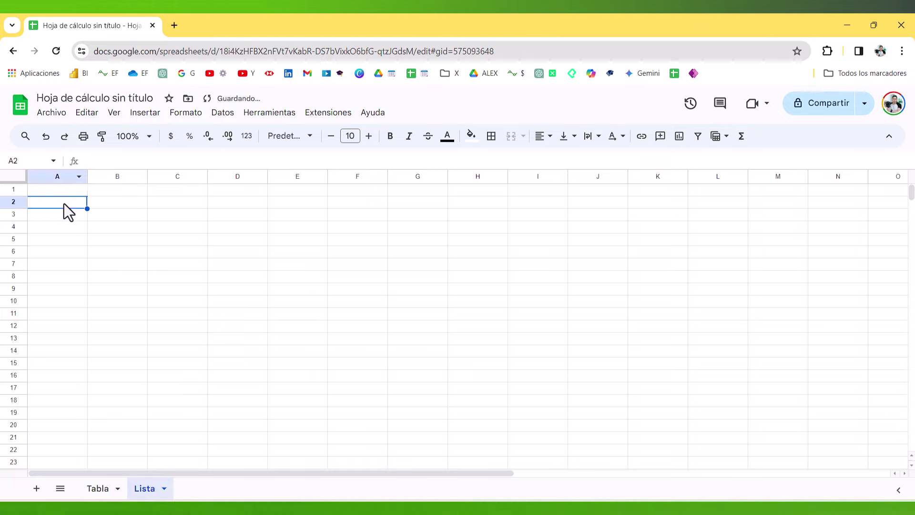
text(Lis)
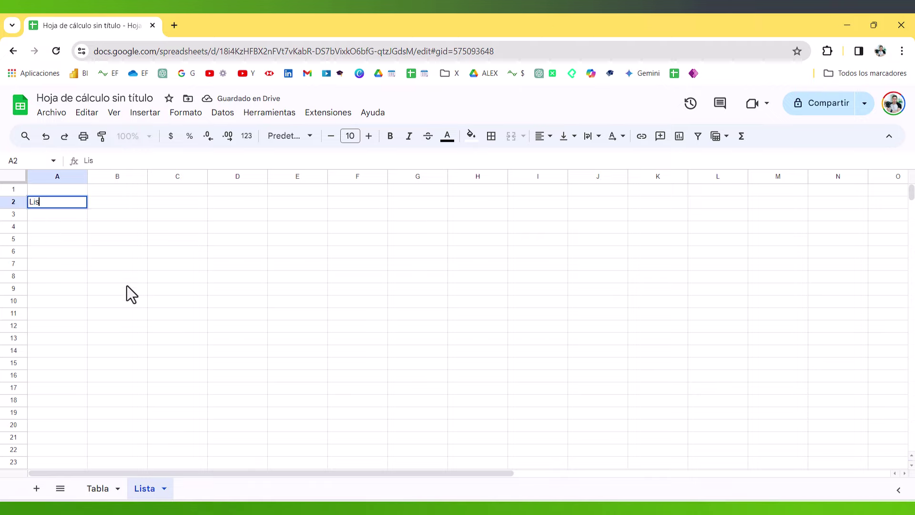
text(ta)
key(Tab)
text(Im)
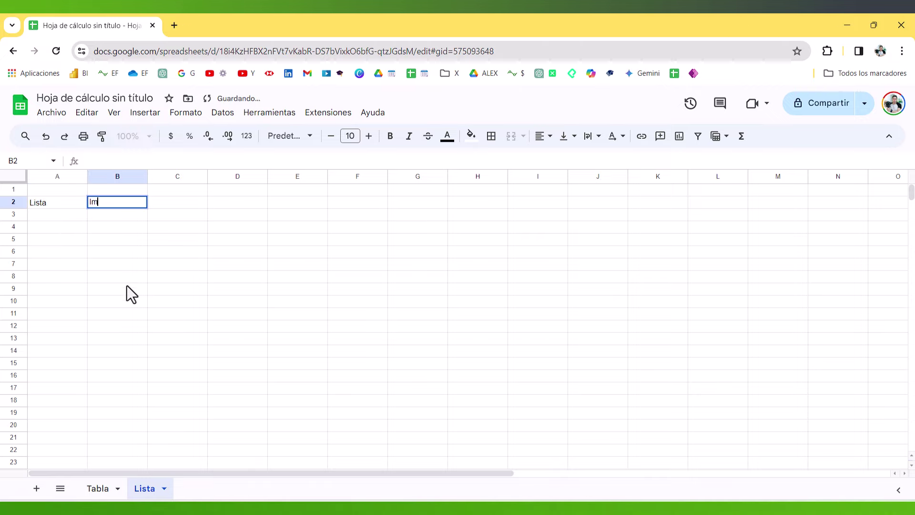
text(agen)
key(Left)
key(shift+Right)
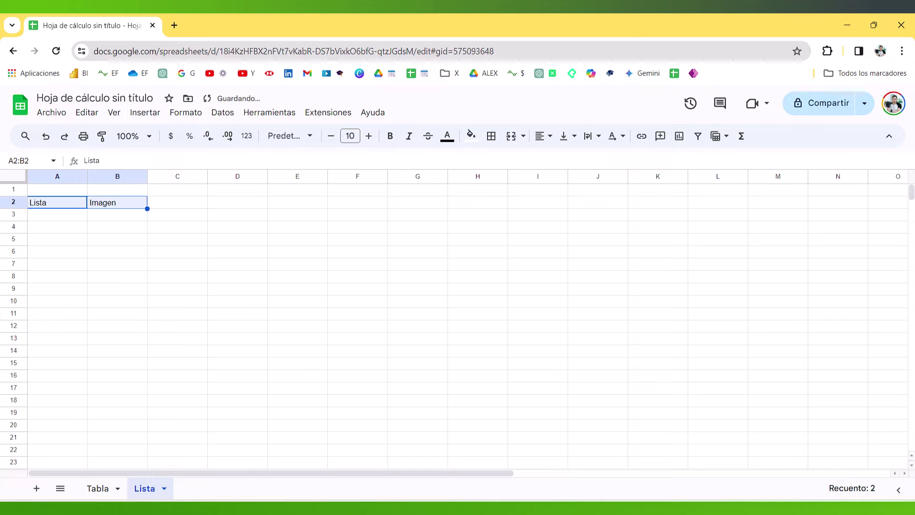
click(550, 143)
click(562, 158)
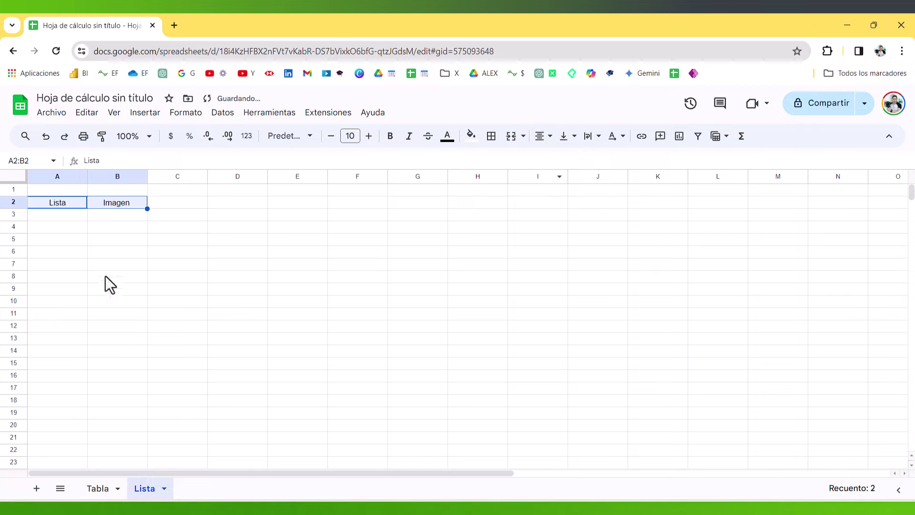
Step: Widen columns A and B and make row 3 taller to fit a picture
drag(87, 177, 121, 177)
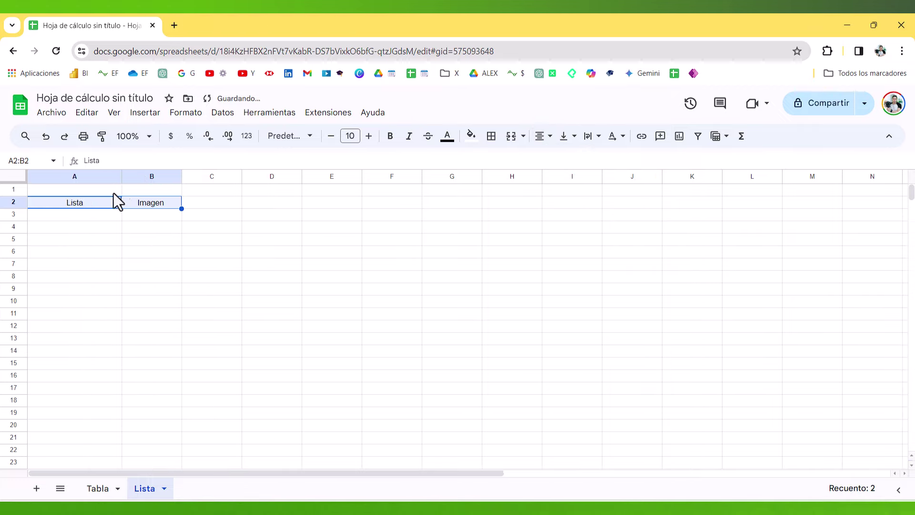
drag(22, 233, 22, 278)
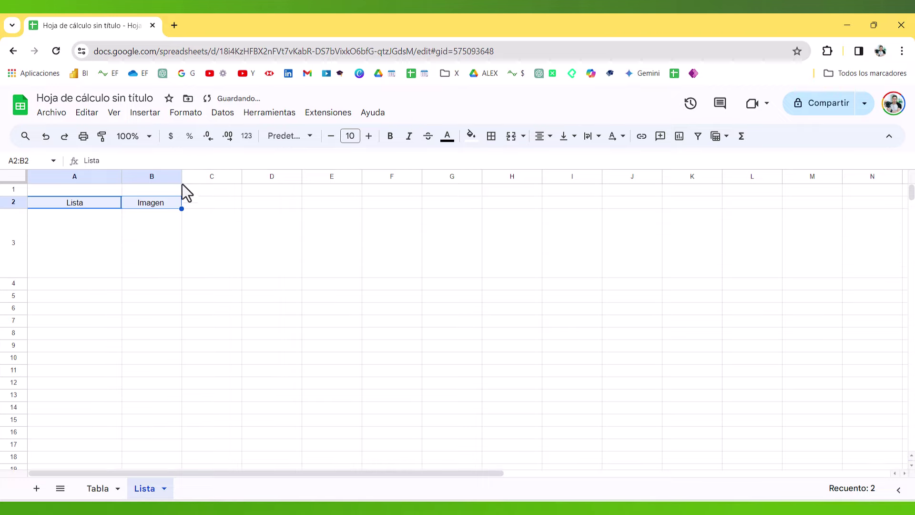
drag(182, 178, 248, 180)
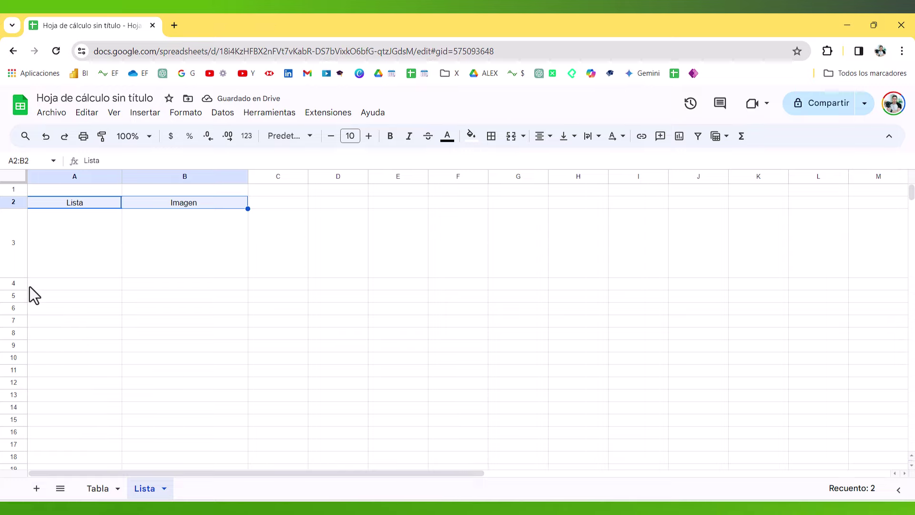
drag(10, 278, 10, 308)
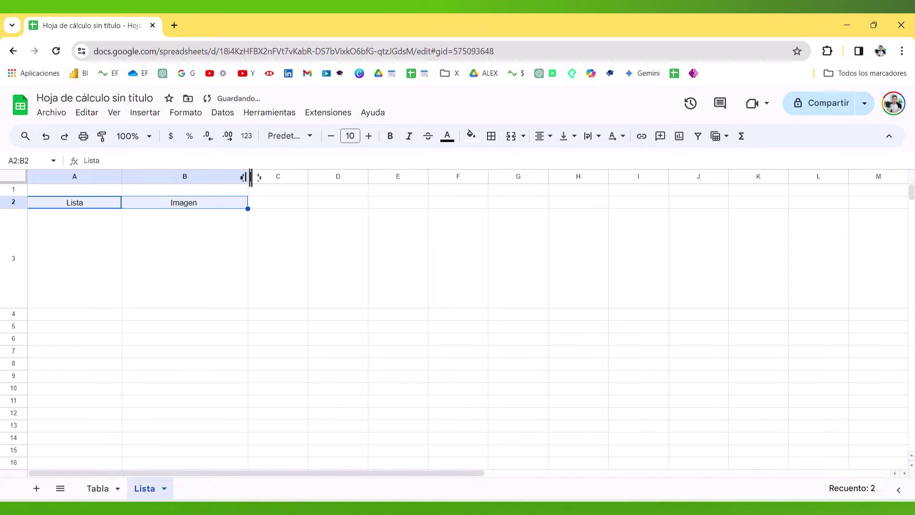
mouse_move(248, 177)
mouse_down()
mouse_move(305, 193)
mouse_move(252, 179)
mouse_up()
click(82, 252)
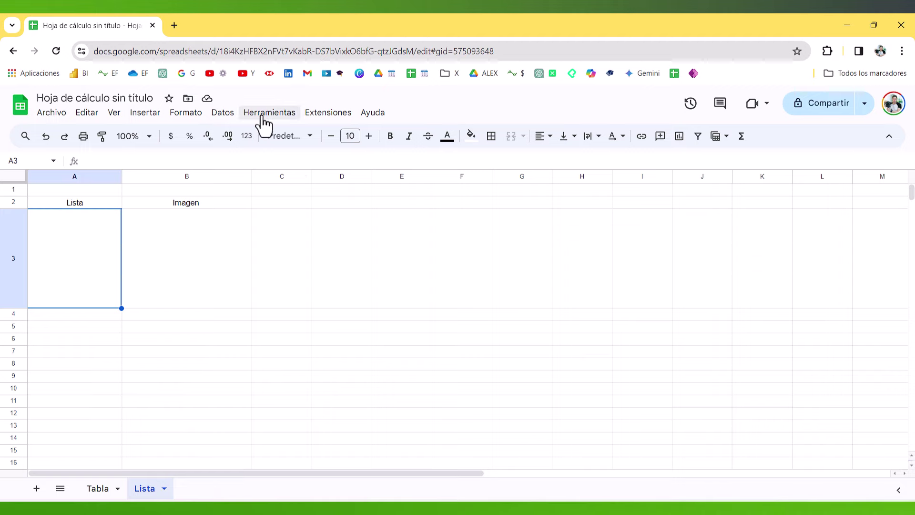
Step: Add a validation rule on A3 with the criterion 'Menú desplegable (de un intervalo)'
click(224, 113)
click(312, 355)
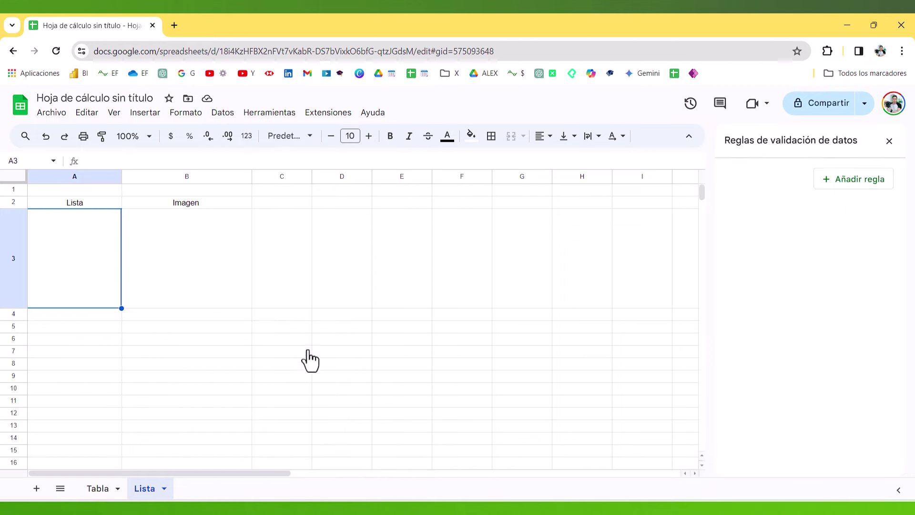
click(847, 191)
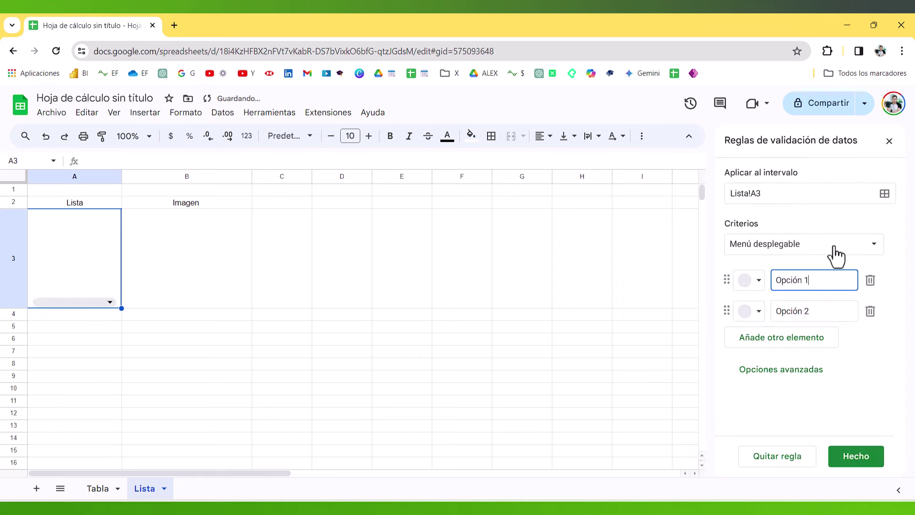
click(835, 256)
click(834, 247)
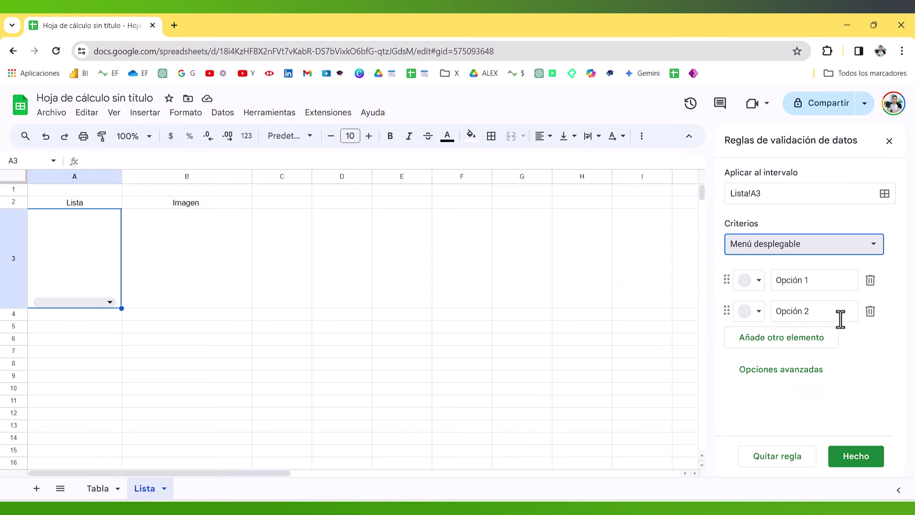
click(836, 257)
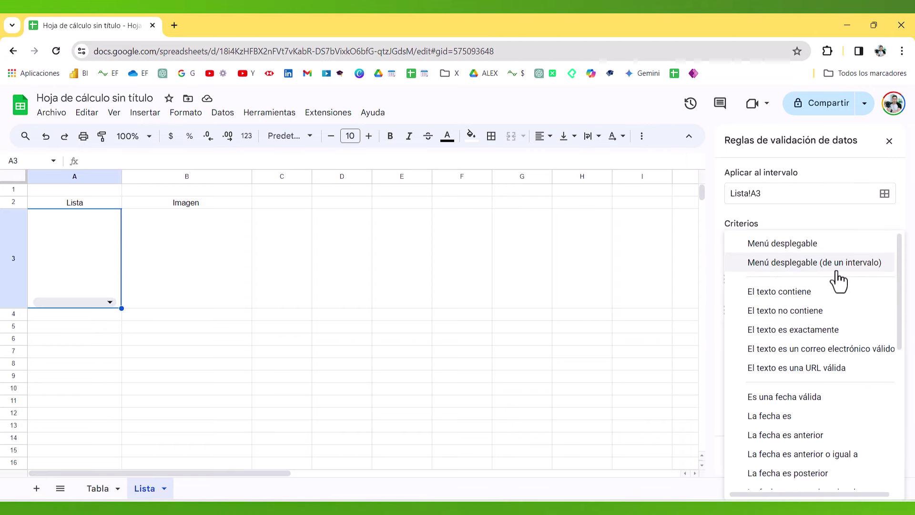
click(838, 265)
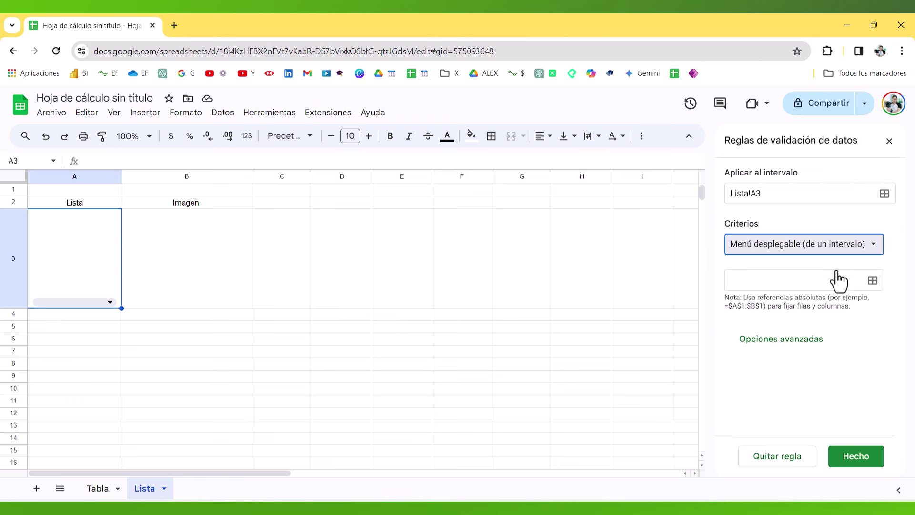
click(793, 281)
Step: Set the dropdown's source range to Tabla!A2:A6 (Panda through Tucán) and return to Lista
click(98, 488)
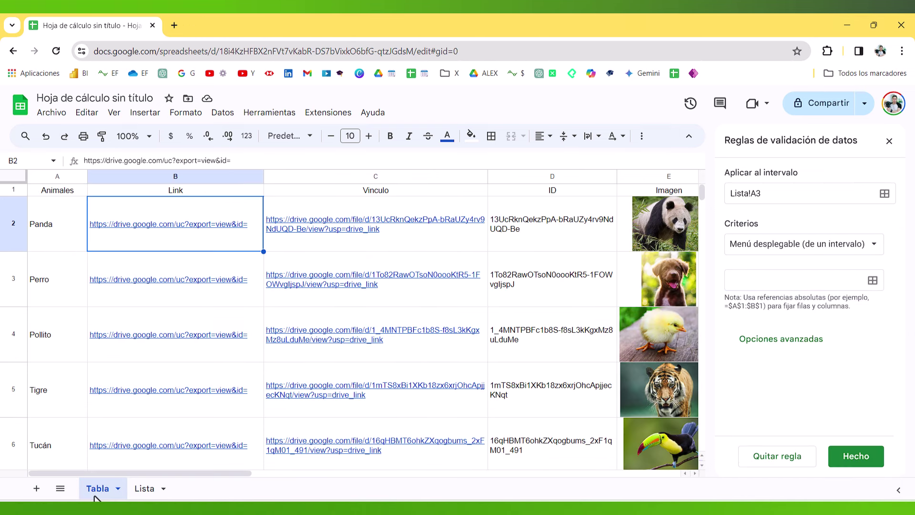
mouse_move(59, 242)
mouse_down()
mouse_move(54, 409)
mouse_move(54, 337)
mouse_up()
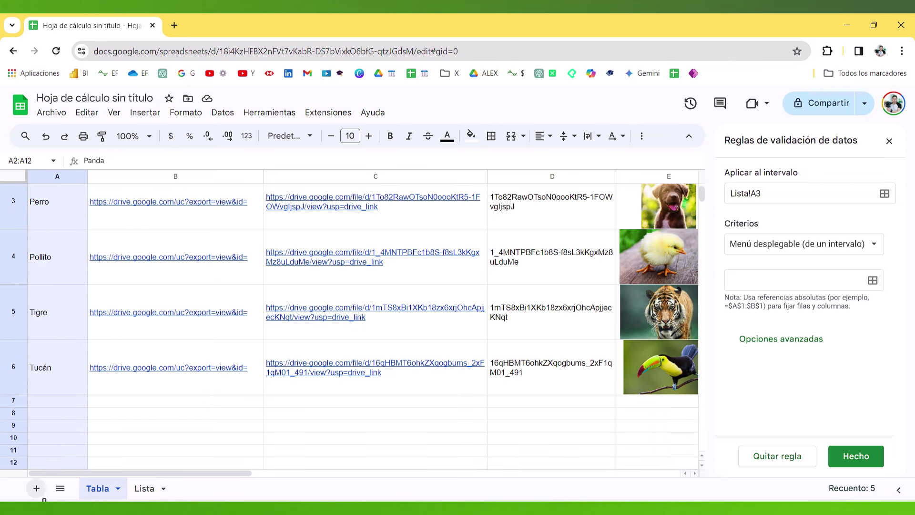
scroll(63, 325, up, 3)
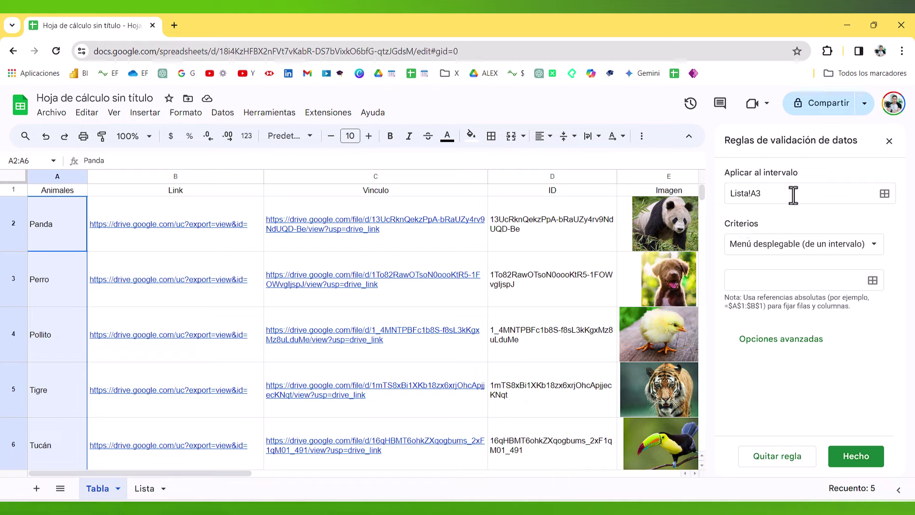
click(868, 459)
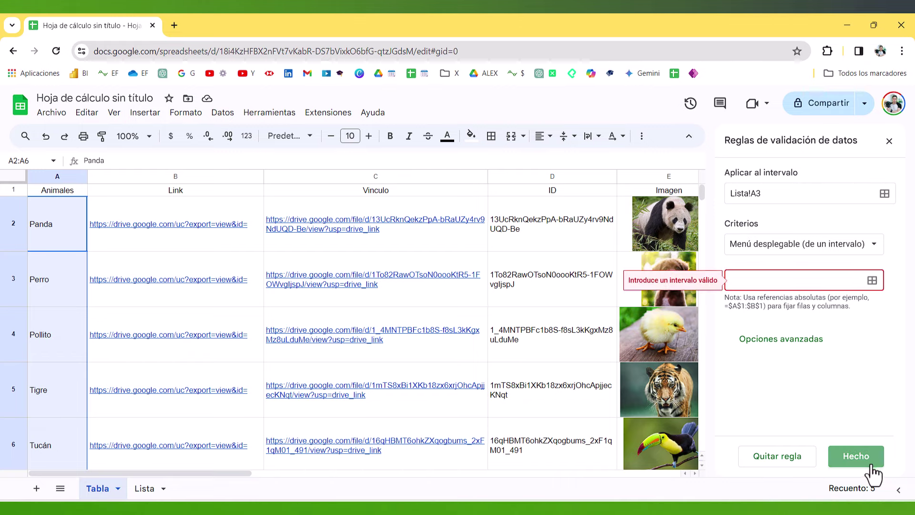
click(796, 190)
click(790, 281)
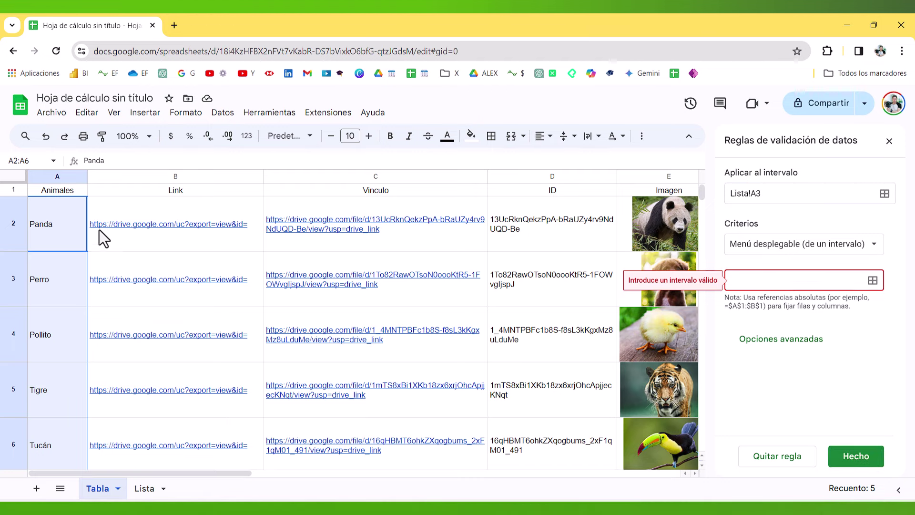
mouse_move(71, 229)
mouse_down()
mouse_move(68, 382)
mouse_move(81, 391)
mouse_up()
click(529, 345)
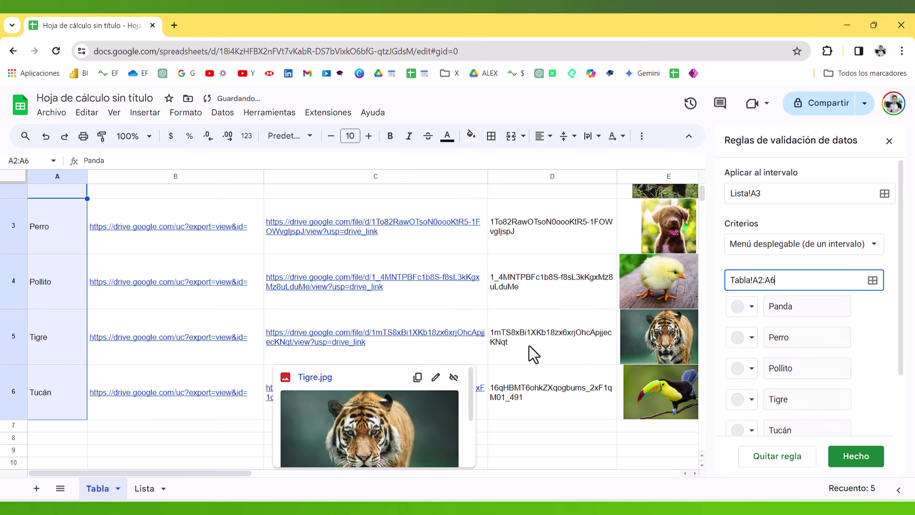
click(143, 490)
Step: Colour the Panda option dark grey and the Perro option brown
scroll(842, 327, down, 2)
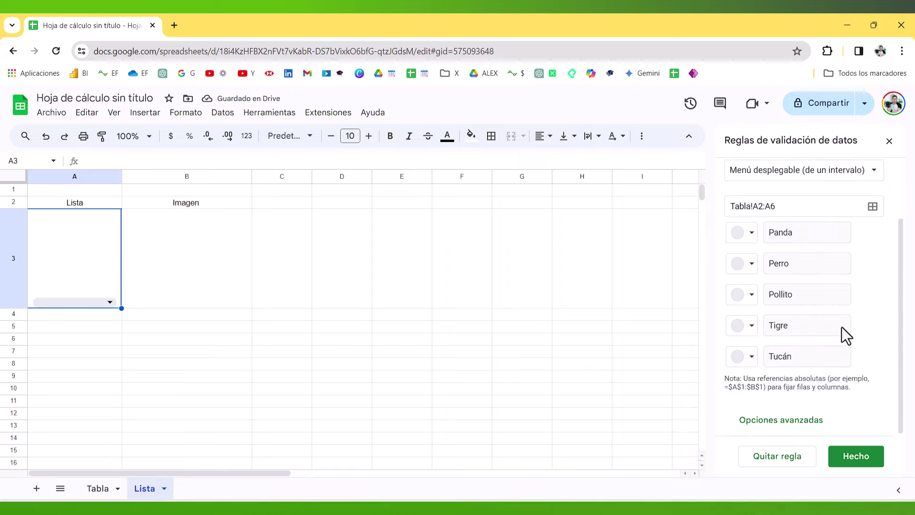
scroll(832, 290, up, 2)
scroll(848, 294, down, 1)
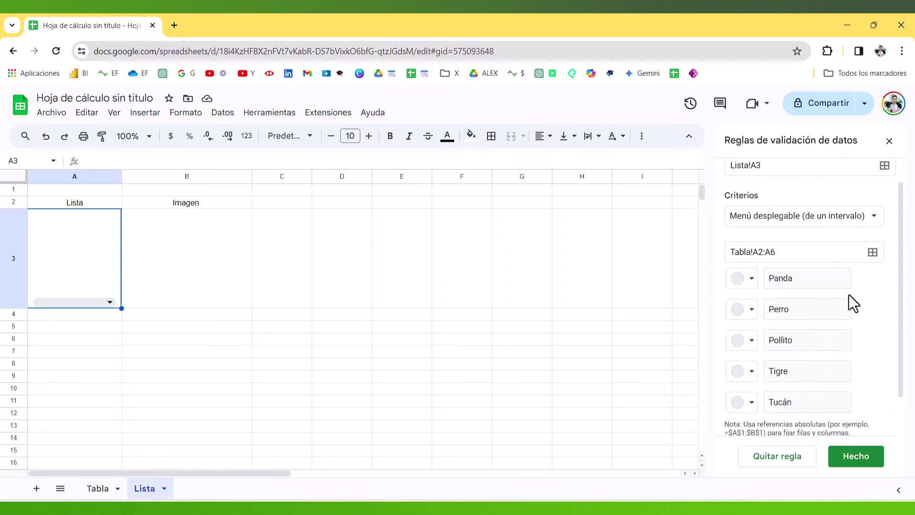
scroll(849, 294, down, 1)
click(747, 234)
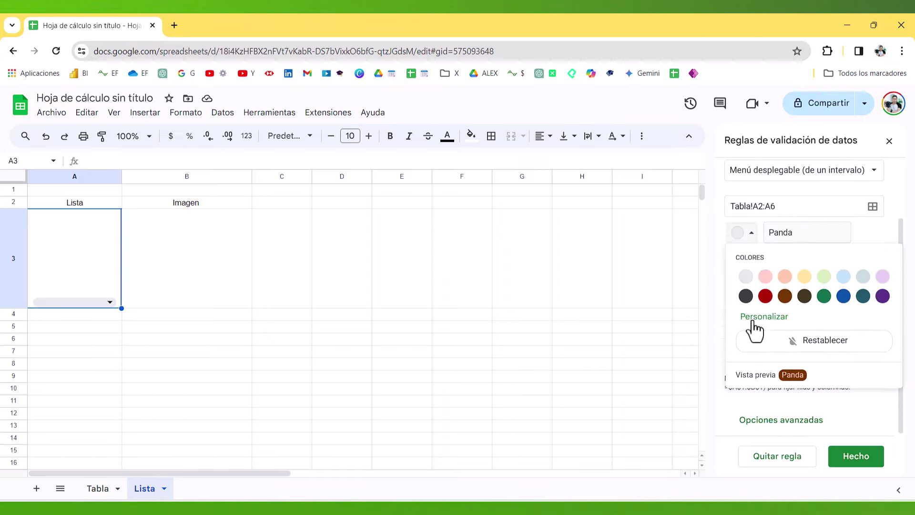
click(746, 296)
click(747, 266)
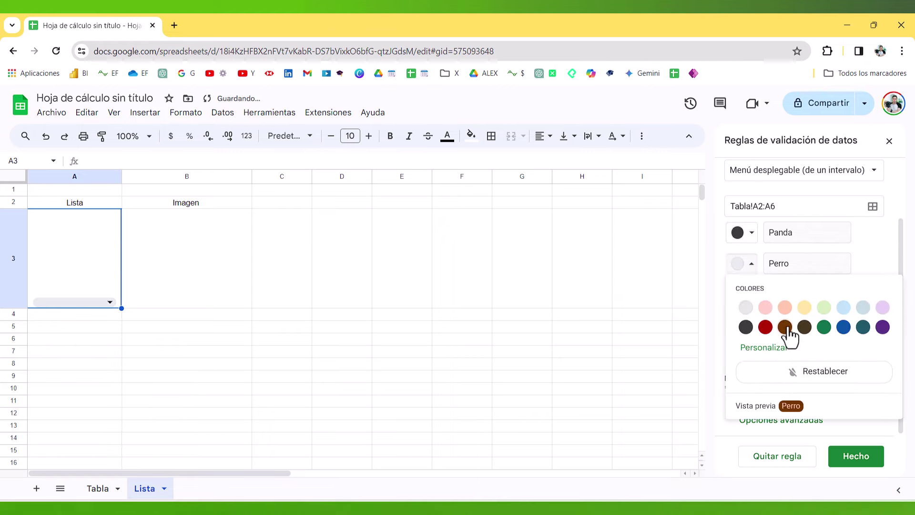
click(785, 327)
Step: Give the Pollito option a custom bright yellow colour
click(752, 298)
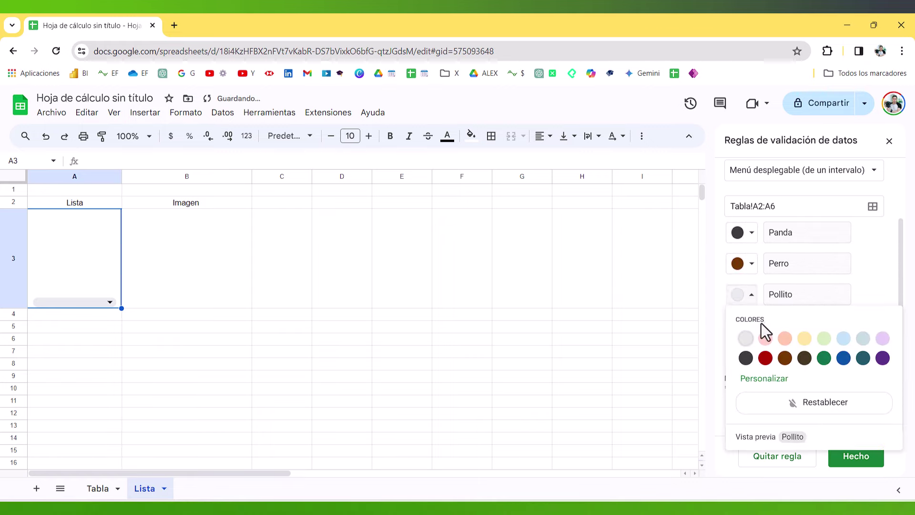
click(761, 379)
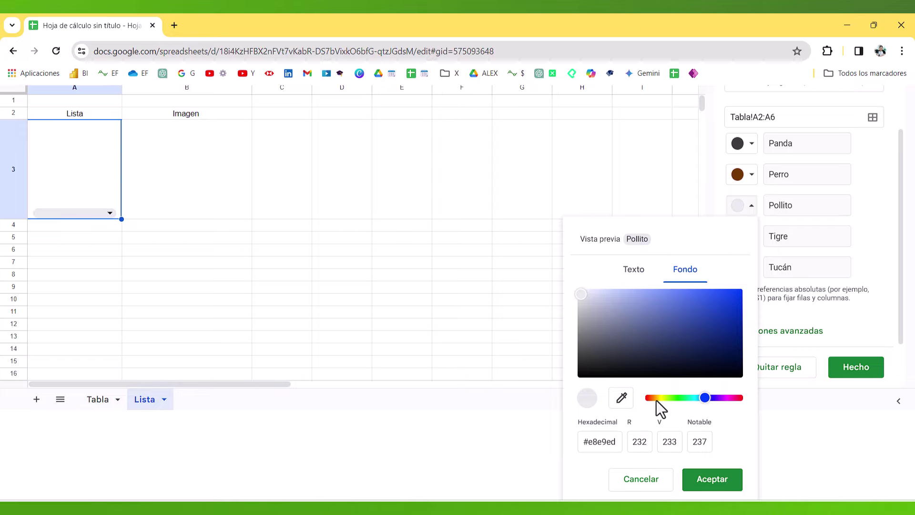
drag(701, 400, 662, 401)
drag(678, 330, 753, 260)
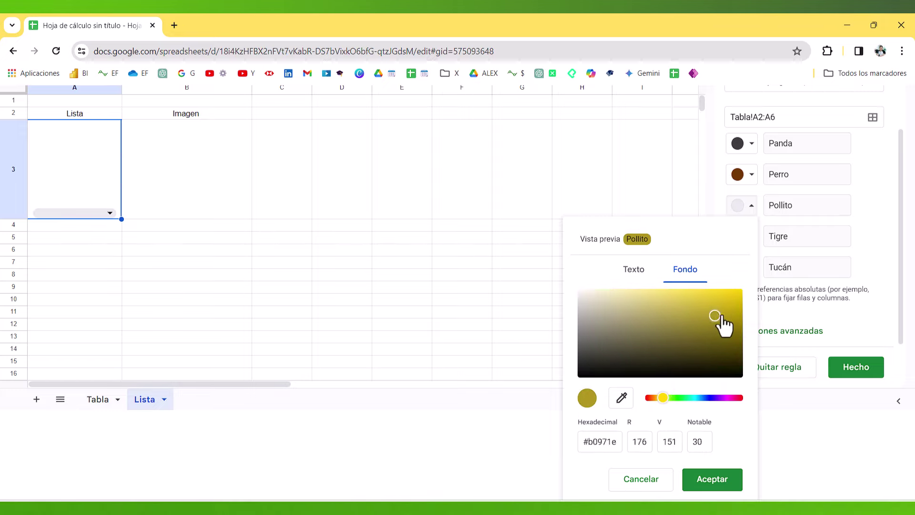
click(830, 300)
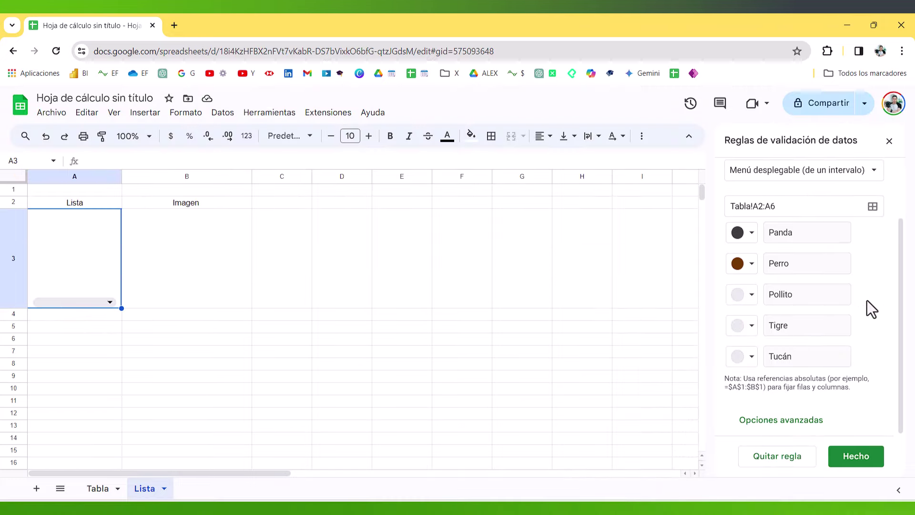
click(757, 299)
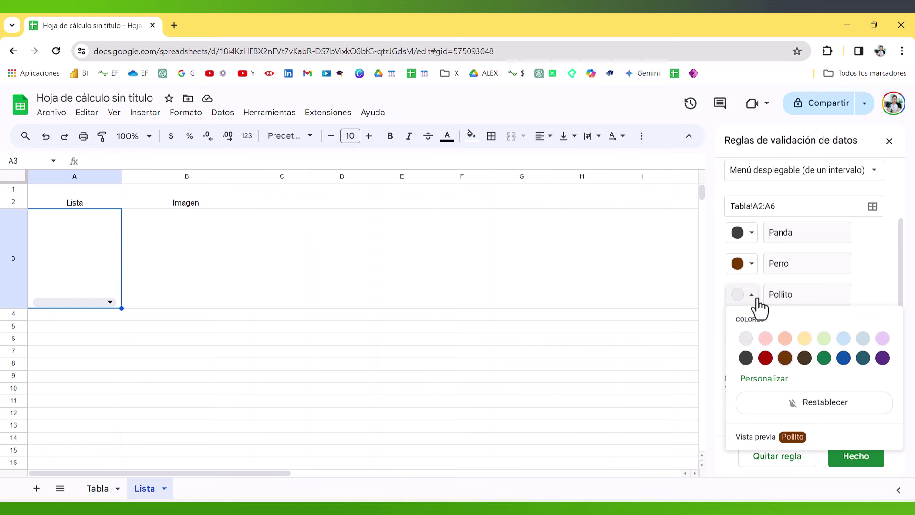
click(785, 379)
click(719, 482)
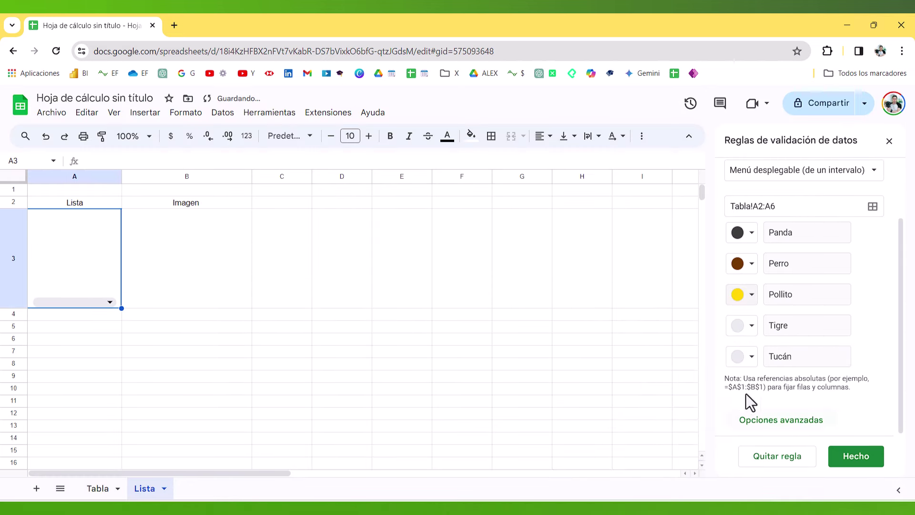
Step: Give the Tigre option a custom bright orange colour
click(752, 326)
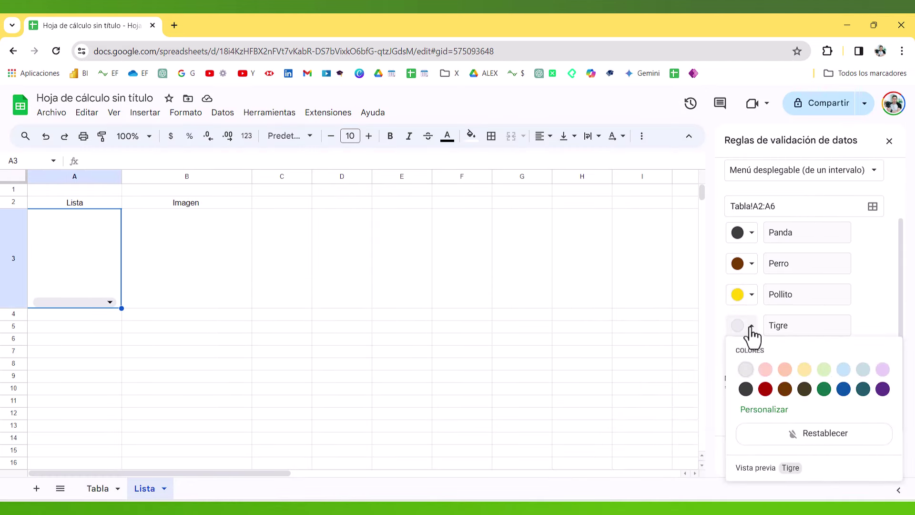
click(768, 408)
mouse_move(674, 400)
mouse_down()
mouse_move(698, 399)
mouse_move(660, 399)
mouse_up()
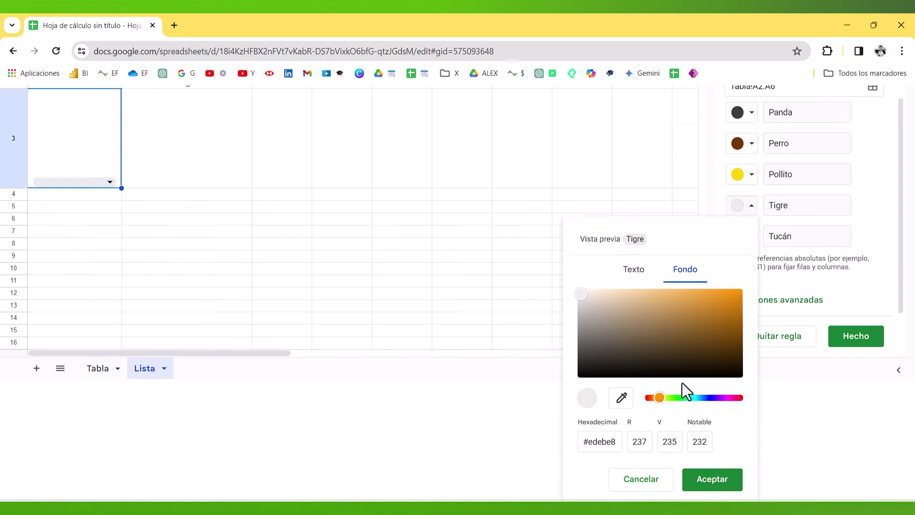
drag(699, 318, 759, 280)
click(872, 241)
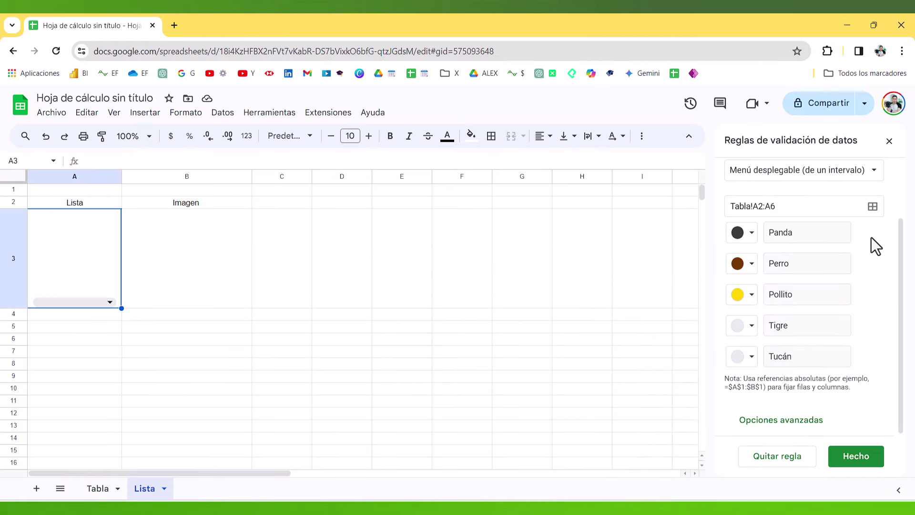
click(750, 327)
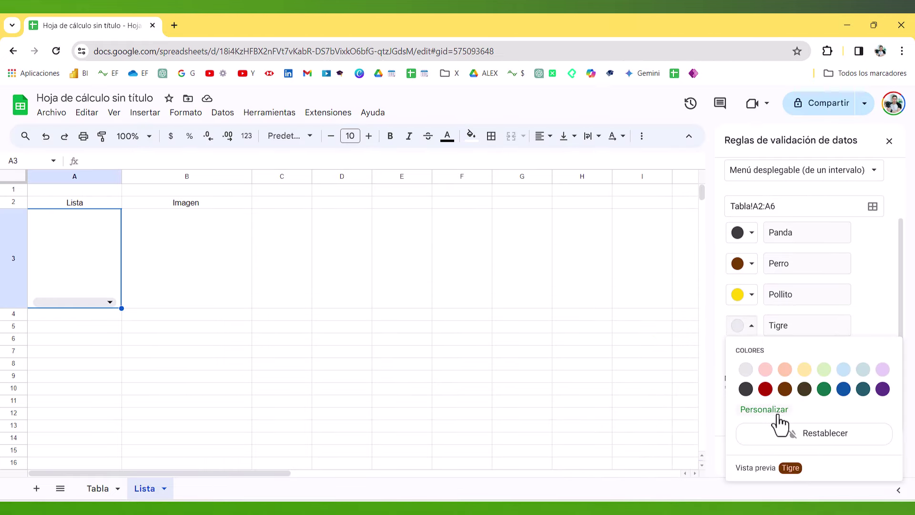
click(778, 416)
click(711, 479)
Step: Colour the Tucán option dark blue and save the validation rule
click(752, 358)
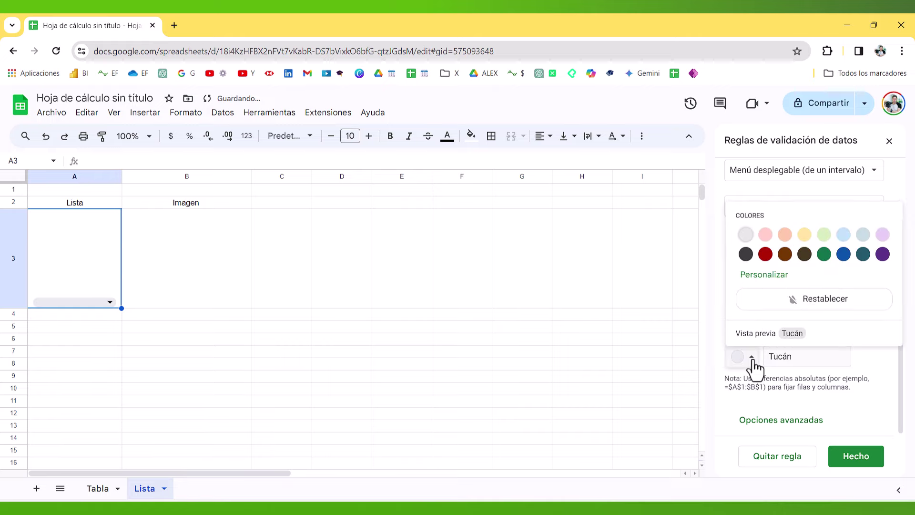
click(844, 254)
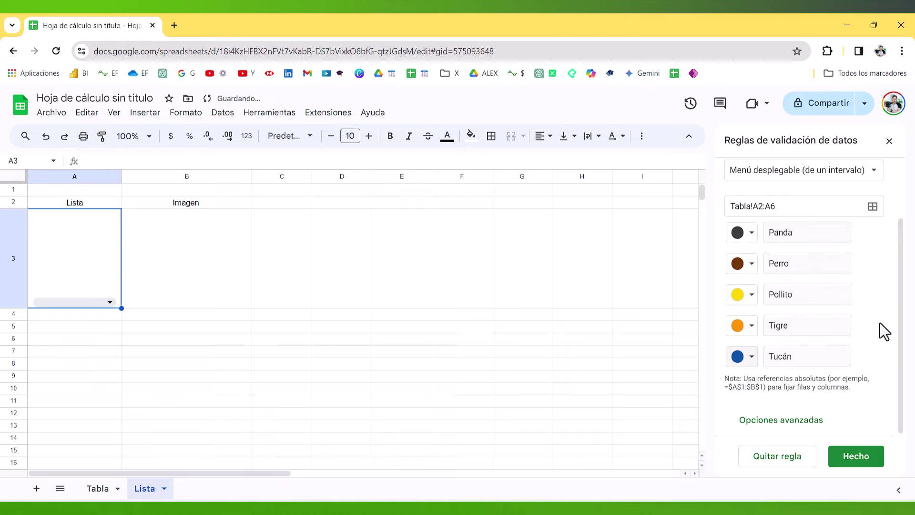
click(850, 455)
mouse_move(402, 177)
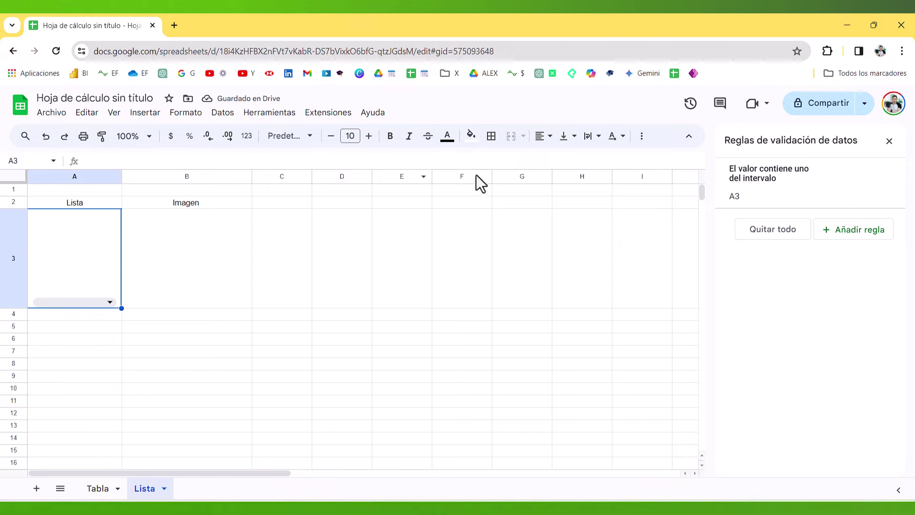
Step: Middle-align A3 vertically and preview its five colour-coded animal options
click(564, 139)
click(585, 157)
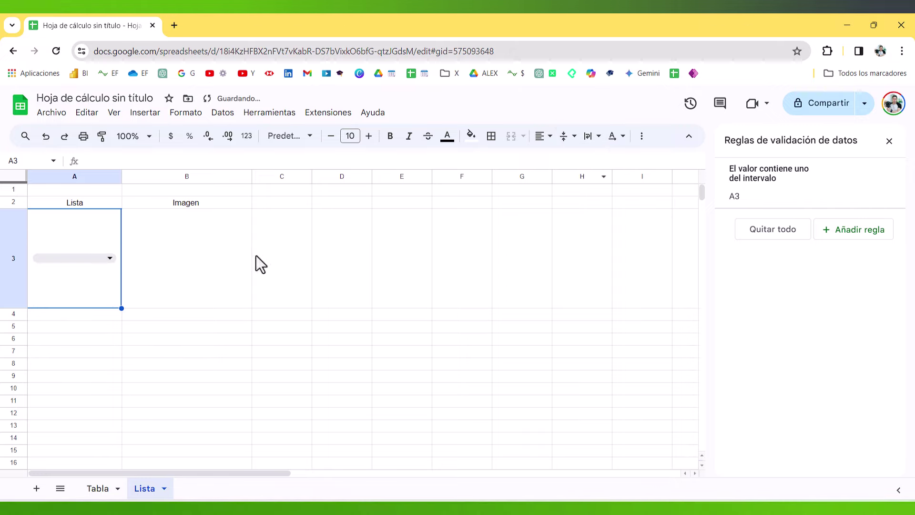
click(110, 260)
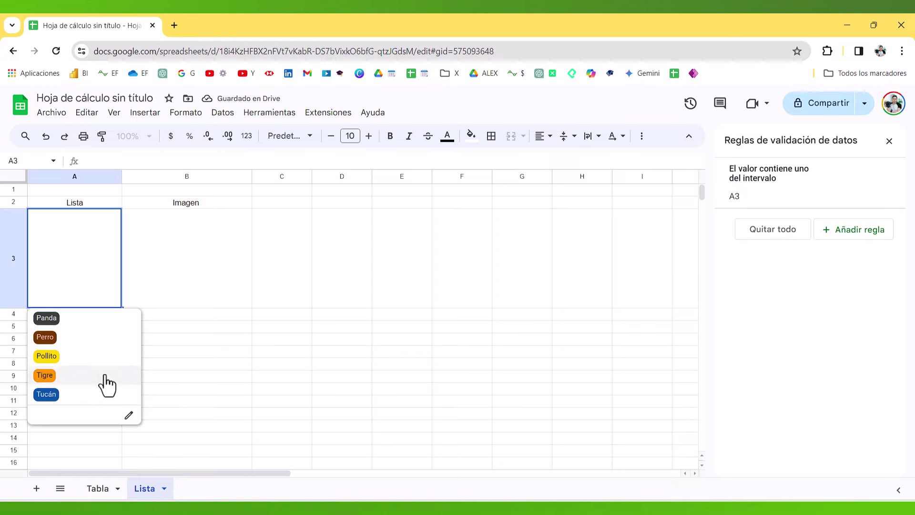
click(202, 267)
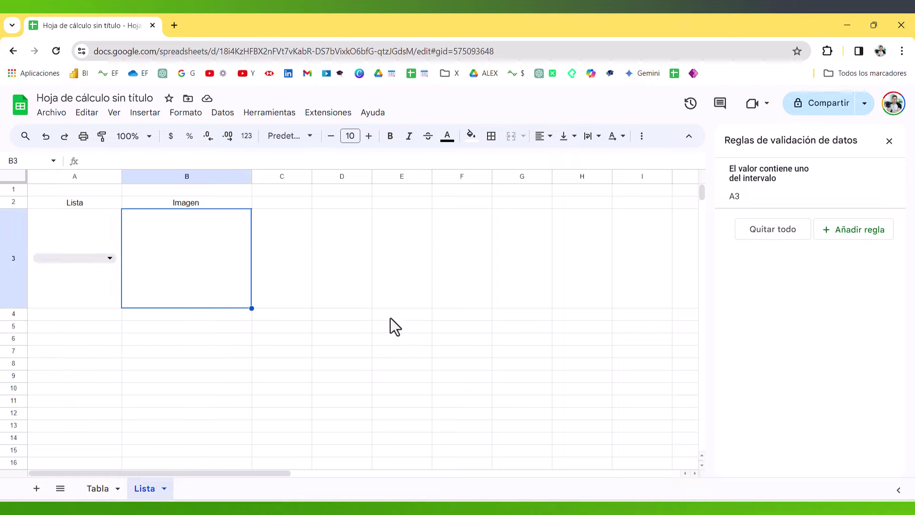
Step: Enter =BUSCARV(A3,Tabla!A2:E6,5) in Lista!B3
click(889, 143)
text(=)
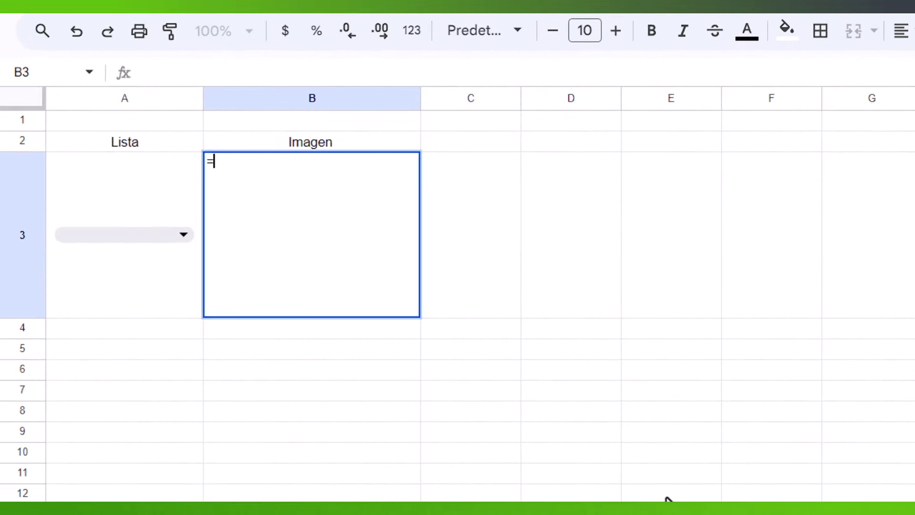
text(bus)
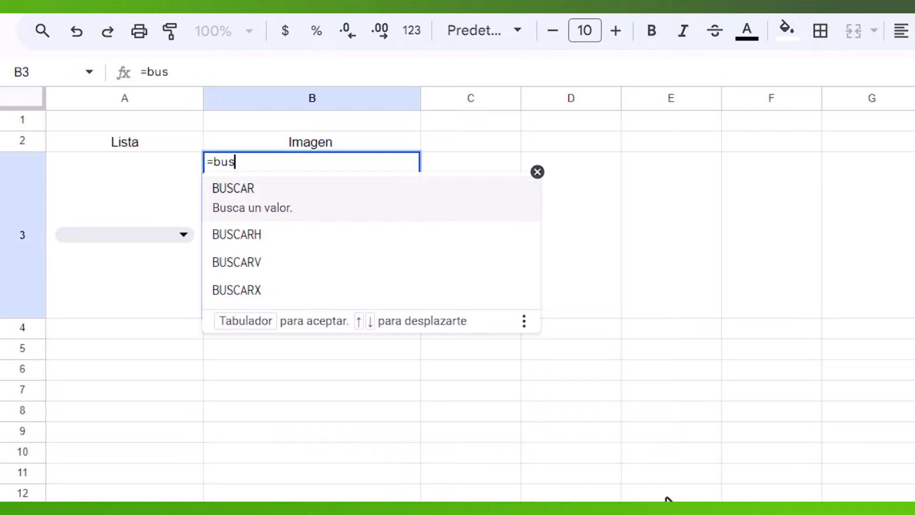
key(Down)
key(Down)
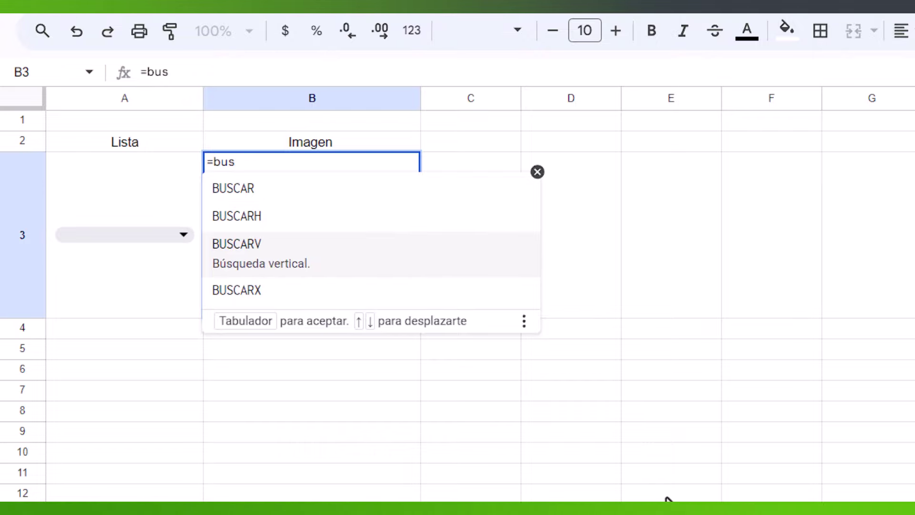
key(Tab)
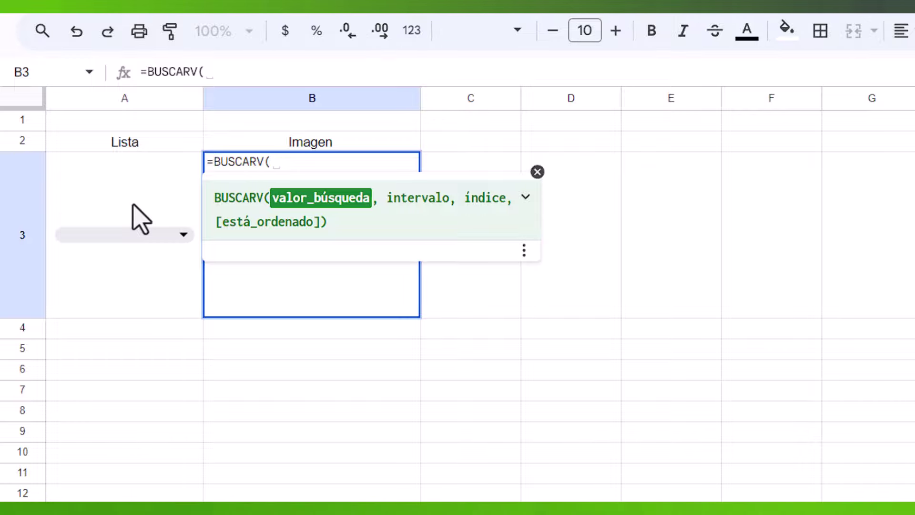
click(140, 220)
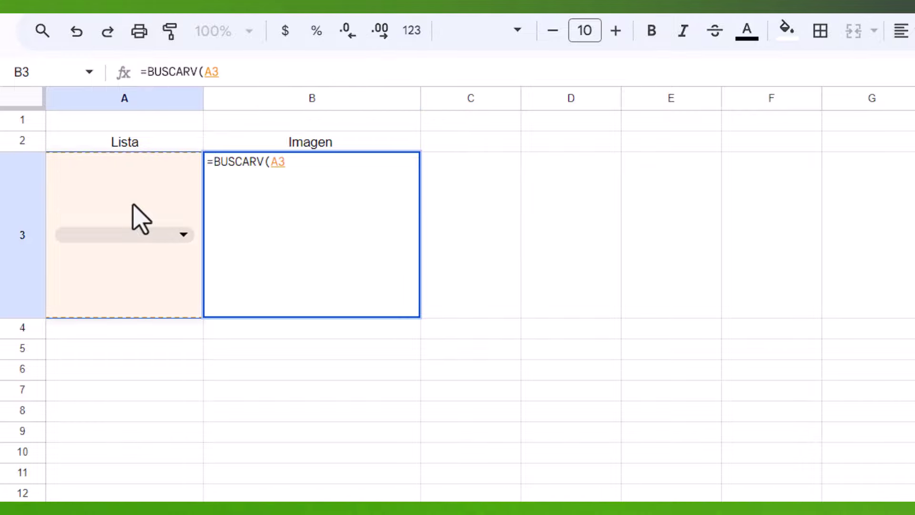
text(,)
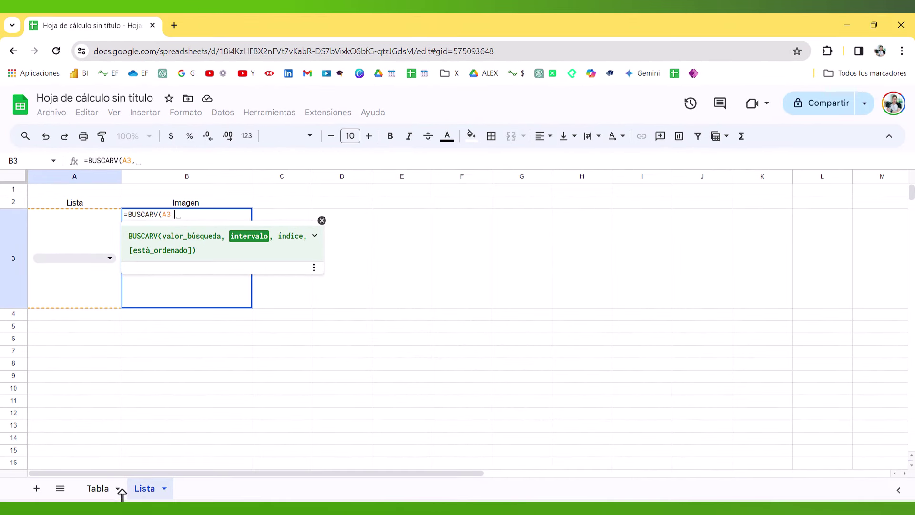
click(99, 489)
scroll(49, 256, up, 2)
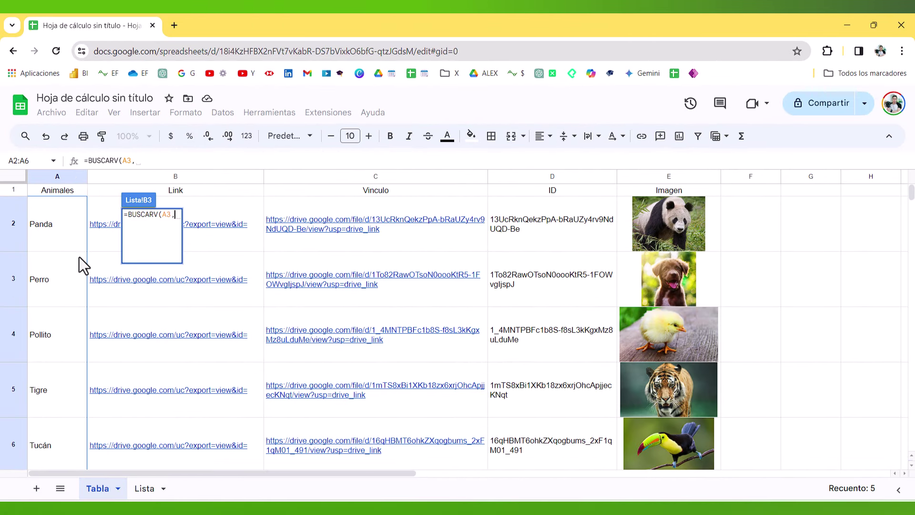
mouse_move(63, 227)
mouse_down()
mouse_move(660, 315)
mouse_move(662, 339)
mouse_move(61, 236)
mouse_move(327, 249)
mouse_move(630, 250)
mouse_move(611, 296)
mouse_move(659, 285)
mouse_up()
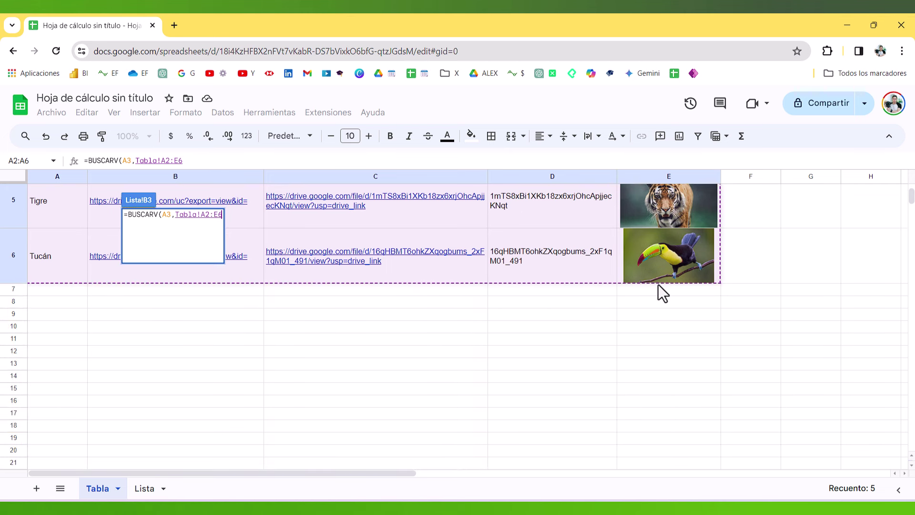
click(220, 161)
text(,)
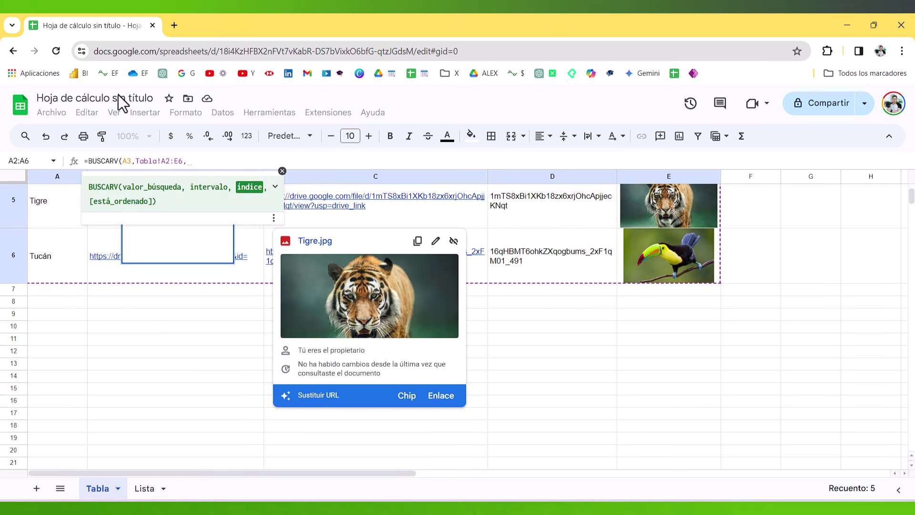
text(5)
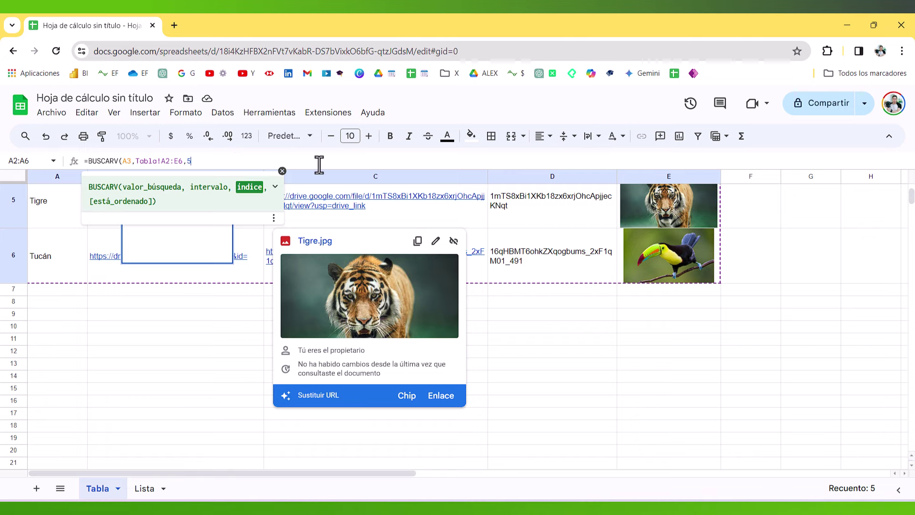
text())
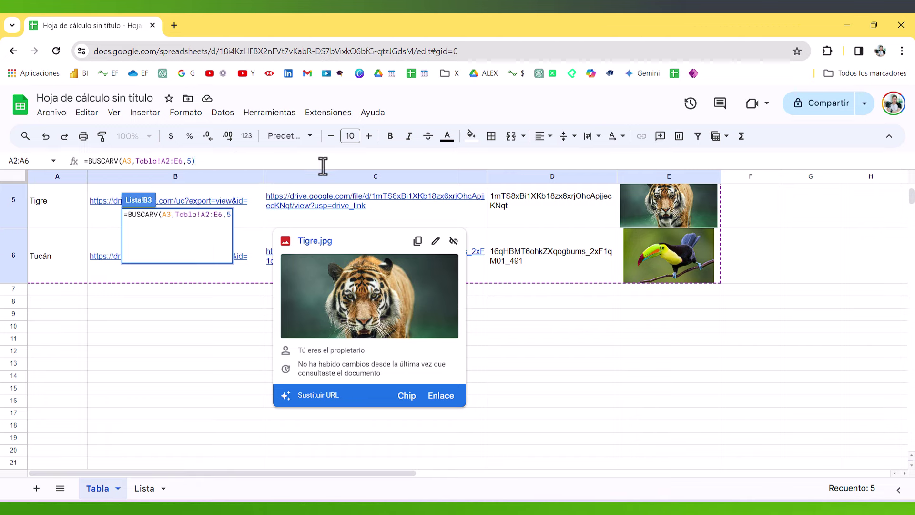
key(Return)
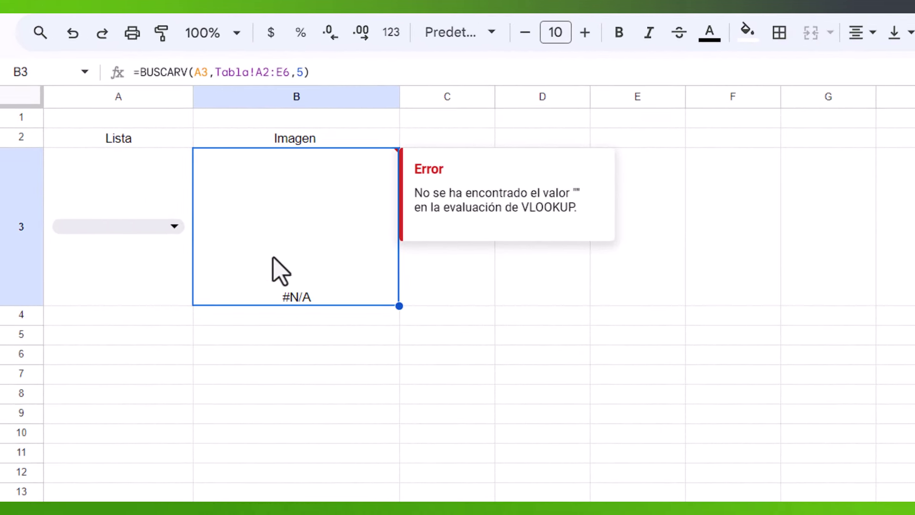
Step: Try Panda, Perro, Pollito, Tigre and finally Tucán in the A3 dropdown
click(157, 233)
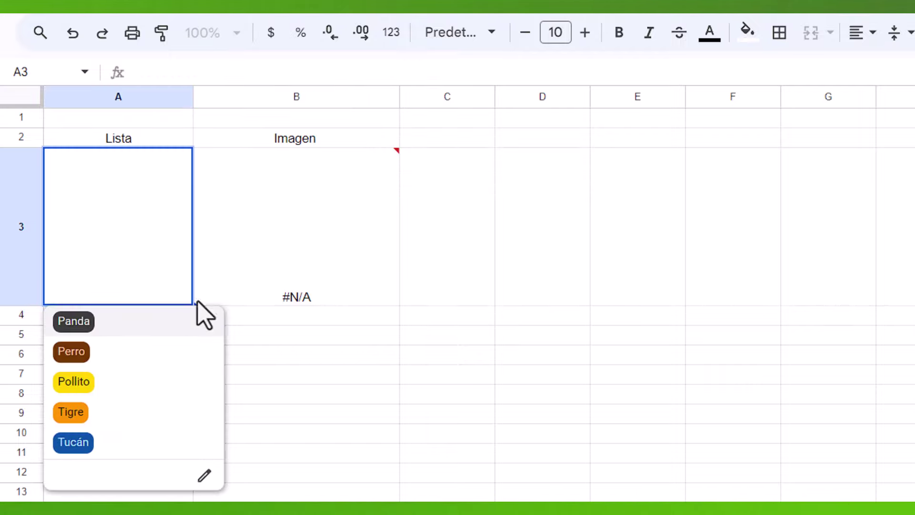
click(166, 327)
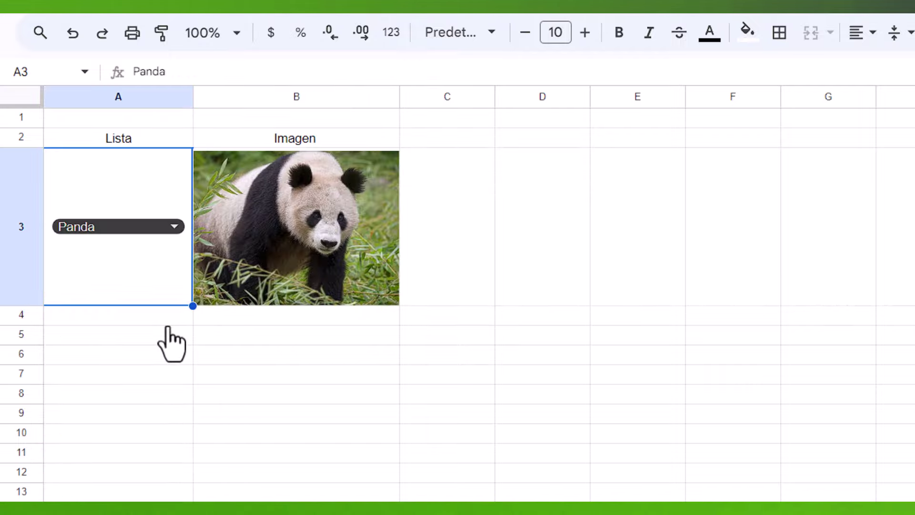
click(168, 227)
click(95, 359)
click(160, 227)
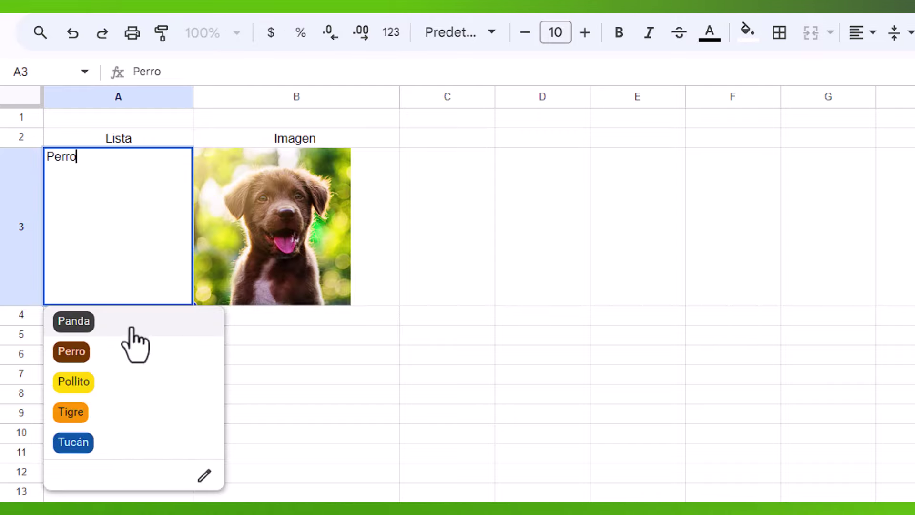
click(113, 382)
click(163, 228)
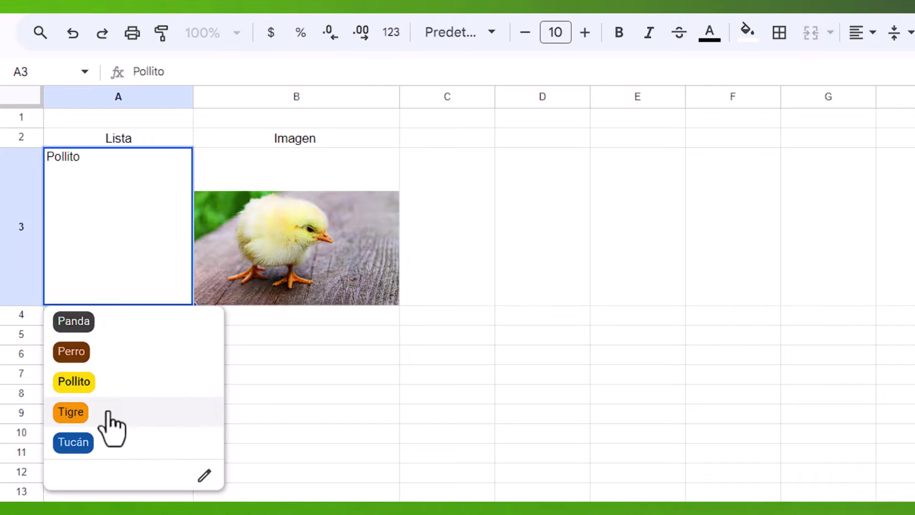
click(111, 412)
click(171, 229)
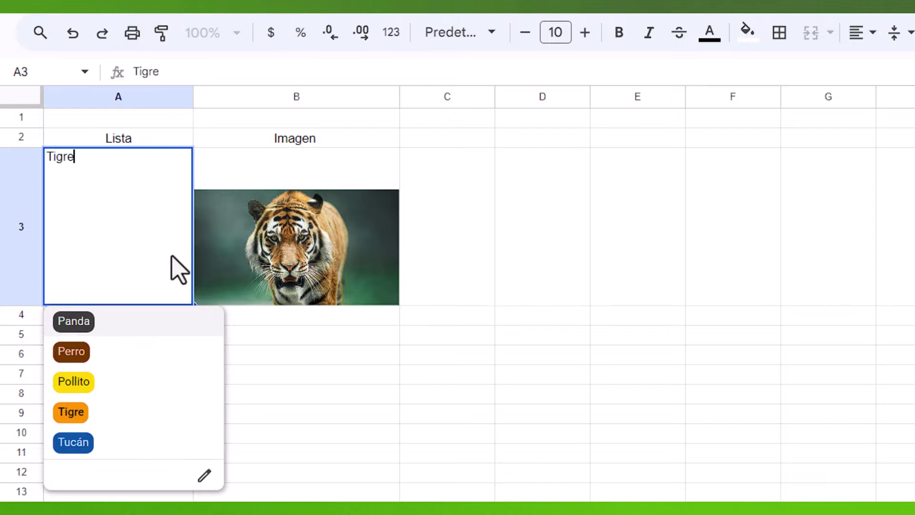
click(112, 442)
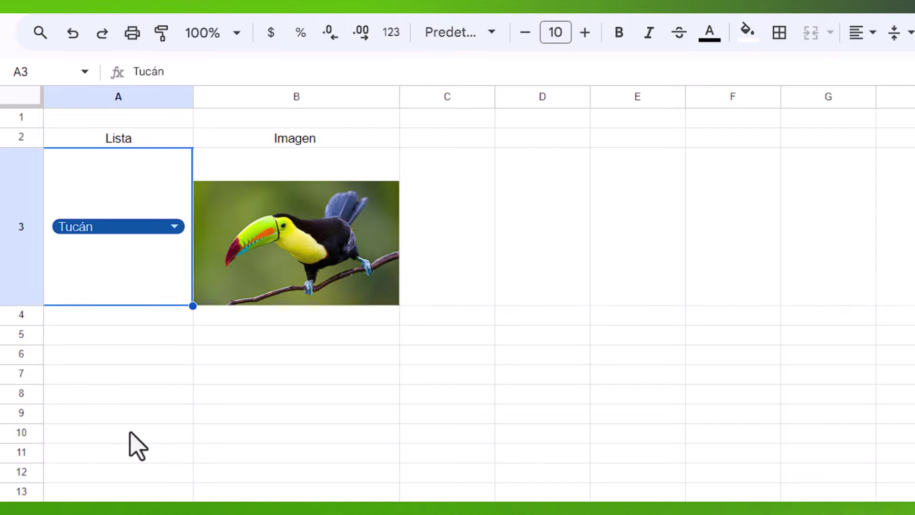
Step: Vertically centre the toucan picture in B3, then go to the Tabla sheet
click(320, 304)
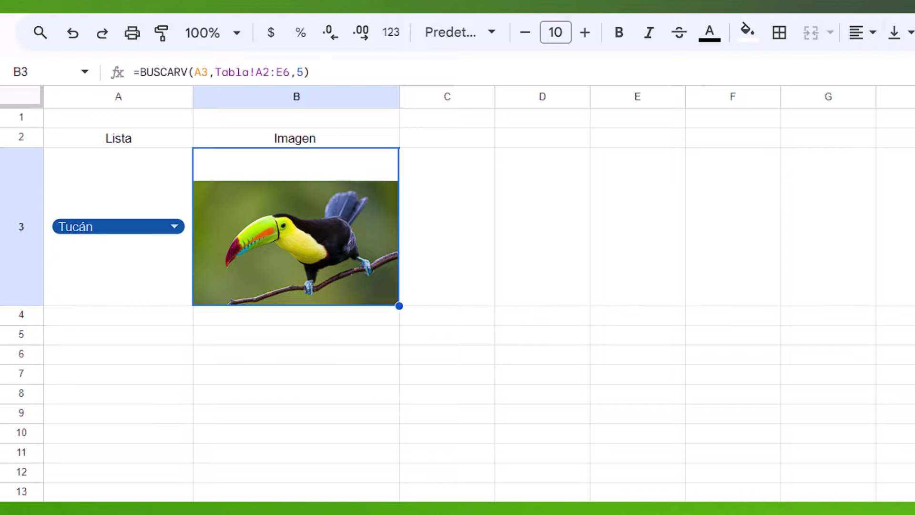
click(904, 37)
click(911, 69)
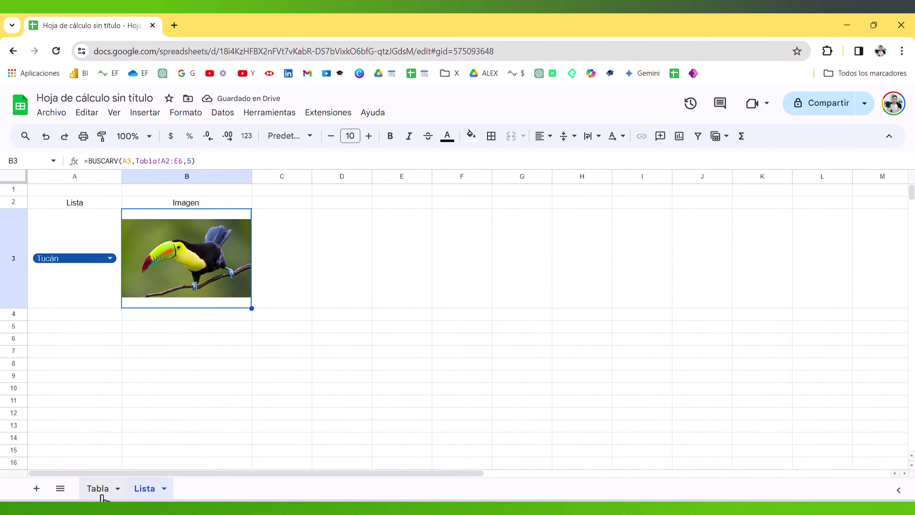
click(106, 490)
scroll(333, 405, up, 5)
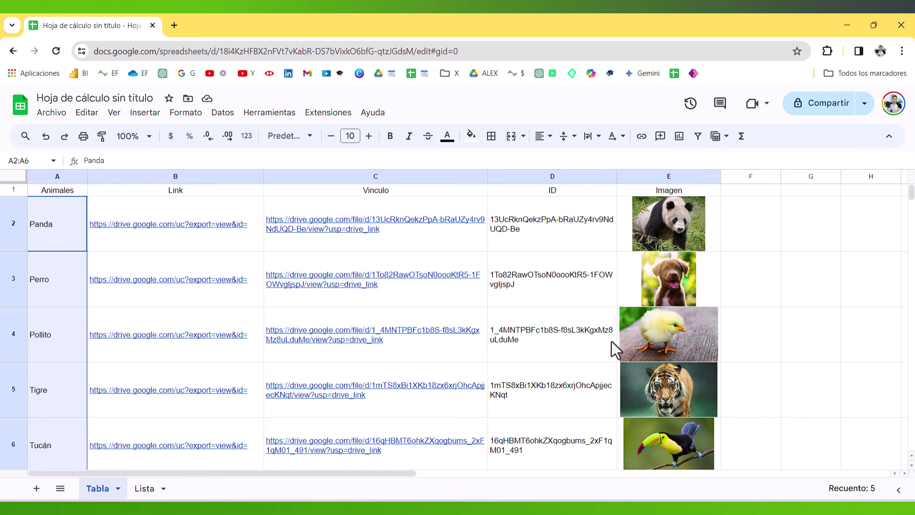
Step: Review the export link, Drive link and ID formulas in Tabla B2:B6, C2 and D2:D6
click(145, 244)
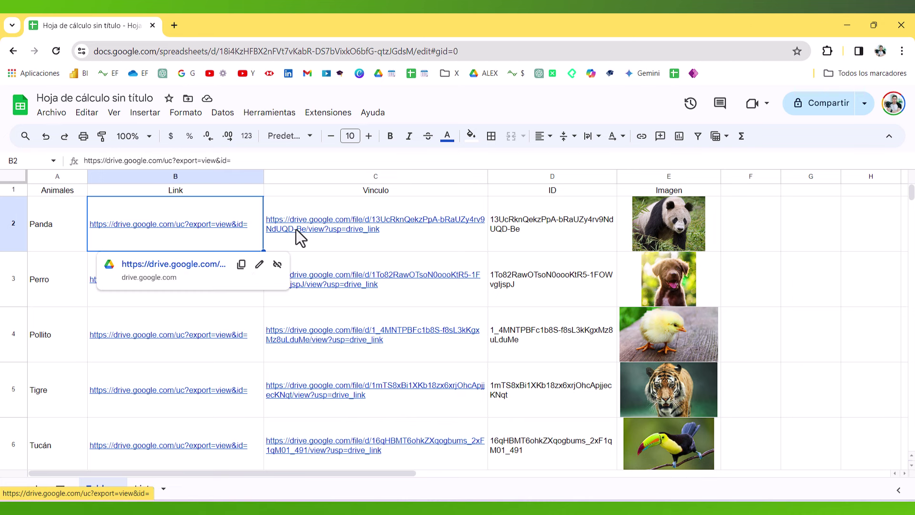
click(417, 239)
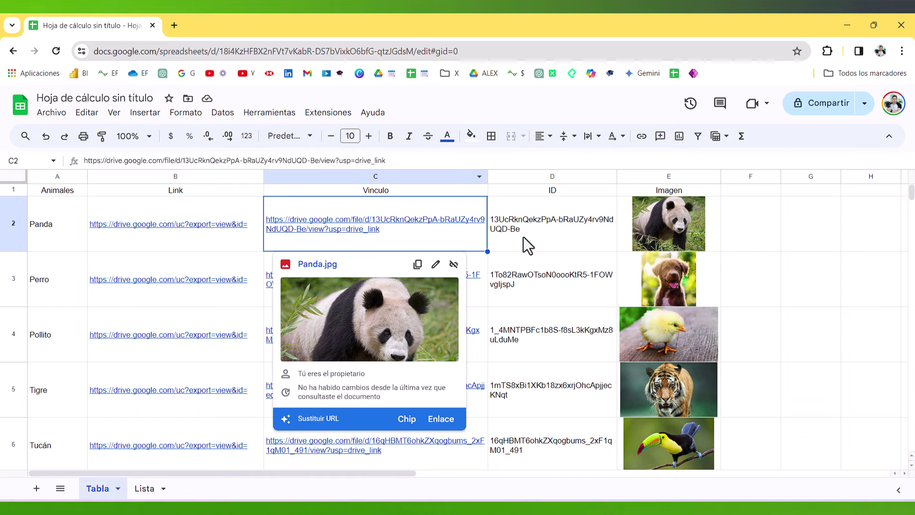
click(560, 242)
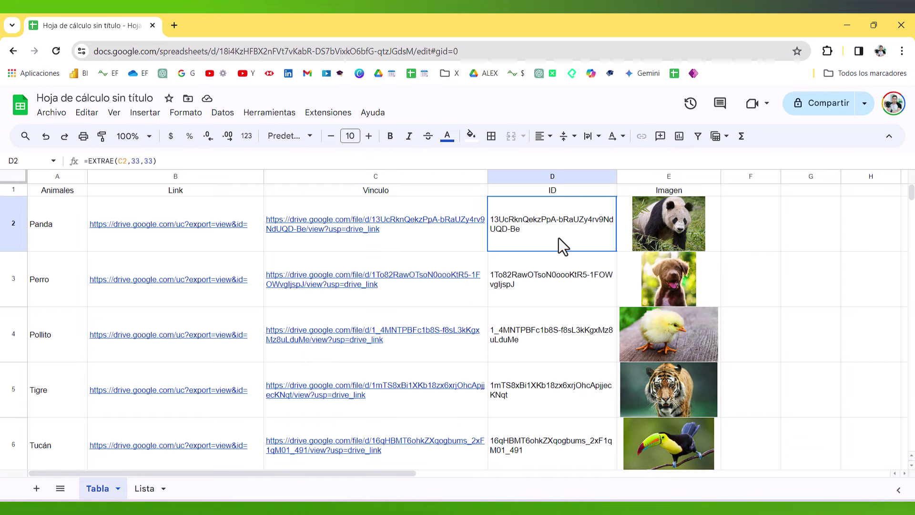
ctrl+click(205, 236)
drag(205, 235, 207, 445)
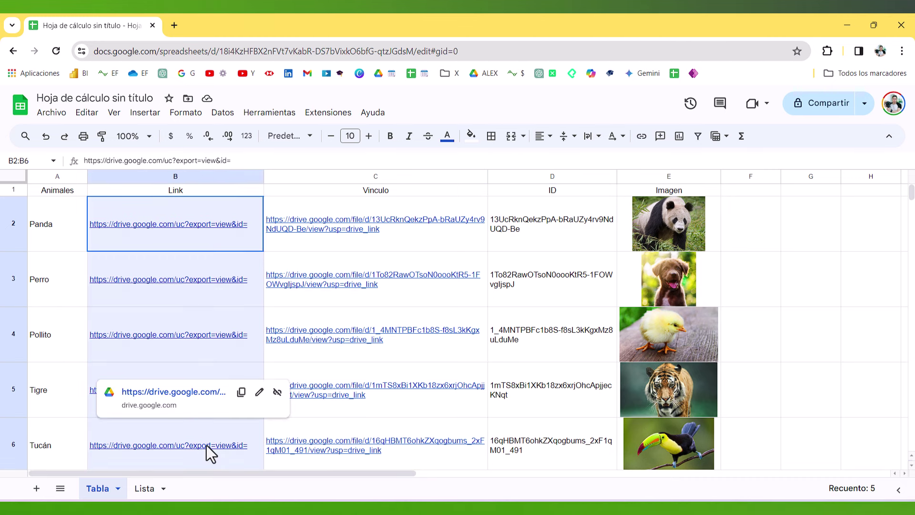
drag(562, 248, 551, 458)
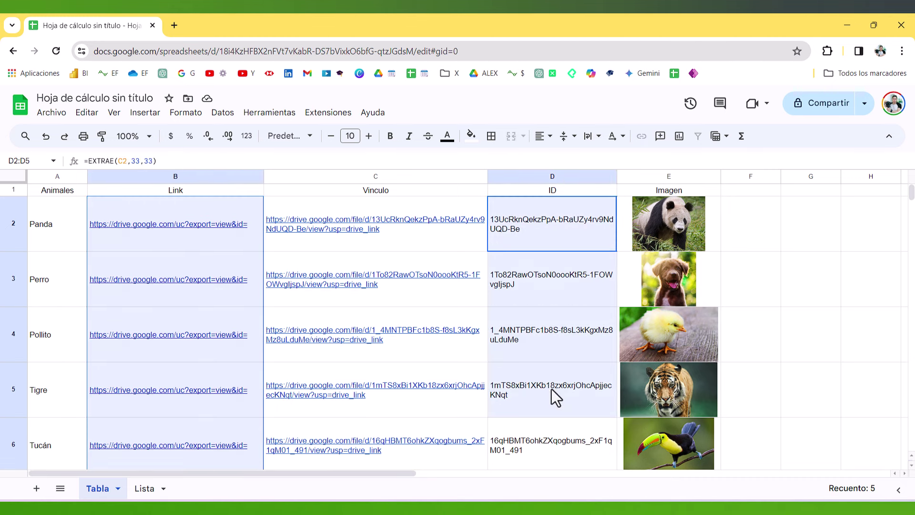
Step: Inspect the IMAGE formula in E2 without changing it, then return to Lista
click(669, 241)
click(151, 161)
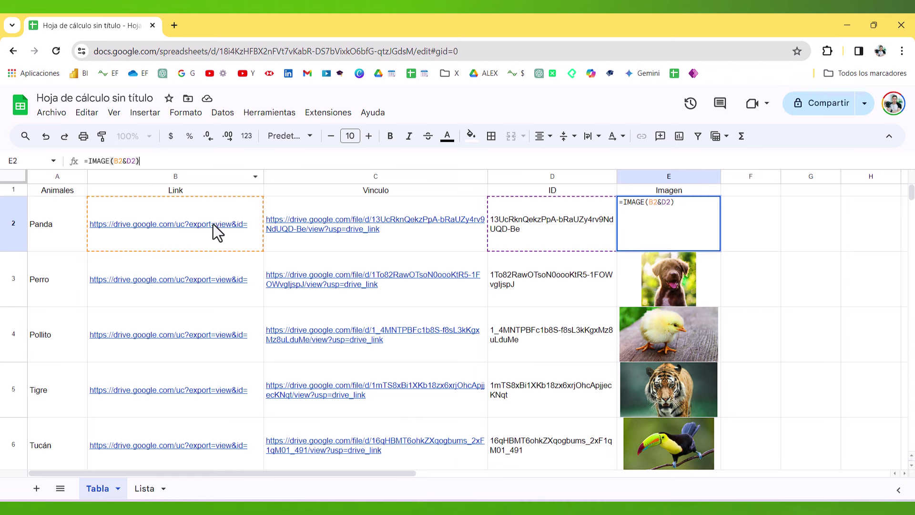
key(Escape)
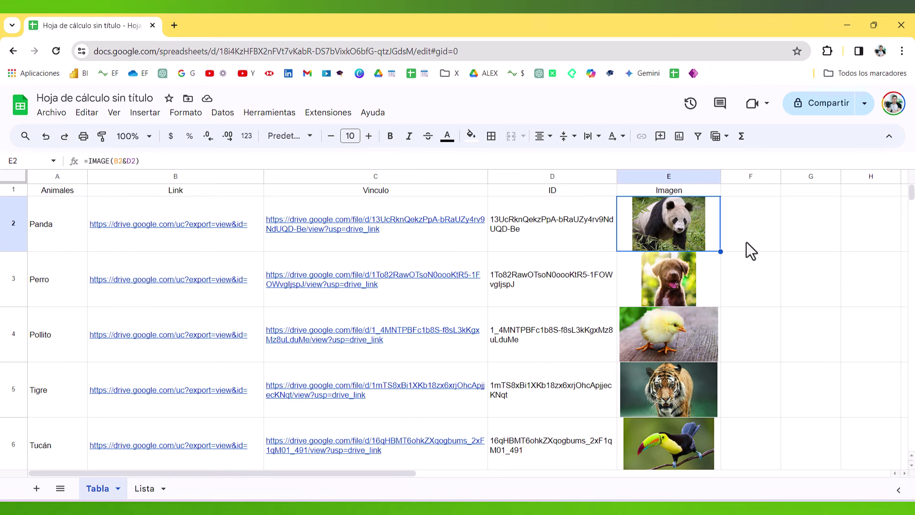
click(144, 488)
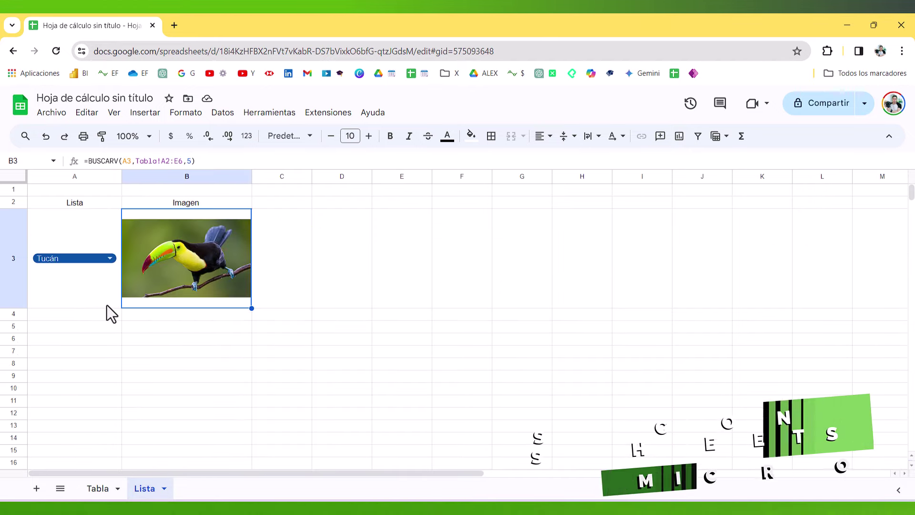
Step: Choose Perro, then Pollito, from the A3 dropdown so B3 shows the chick picture
click(93, 260)
click(82, 348)
click(102, 259)
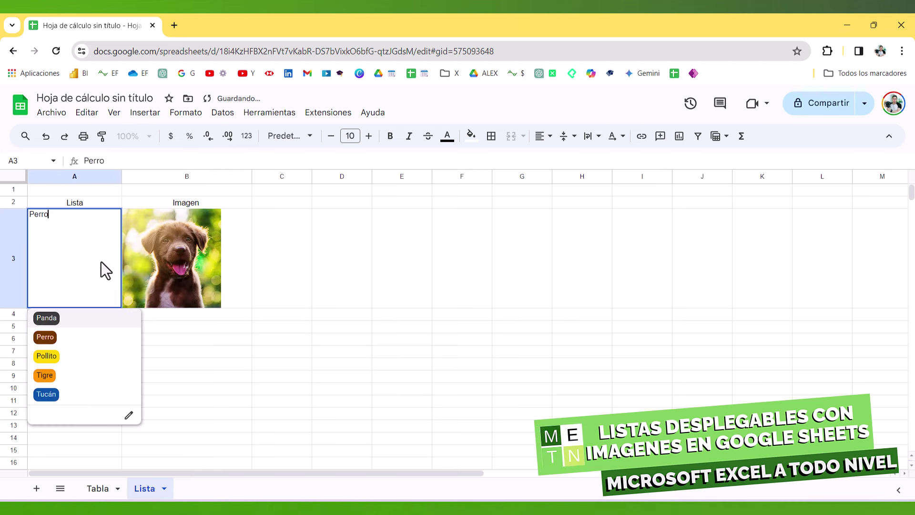
click(80, 357)
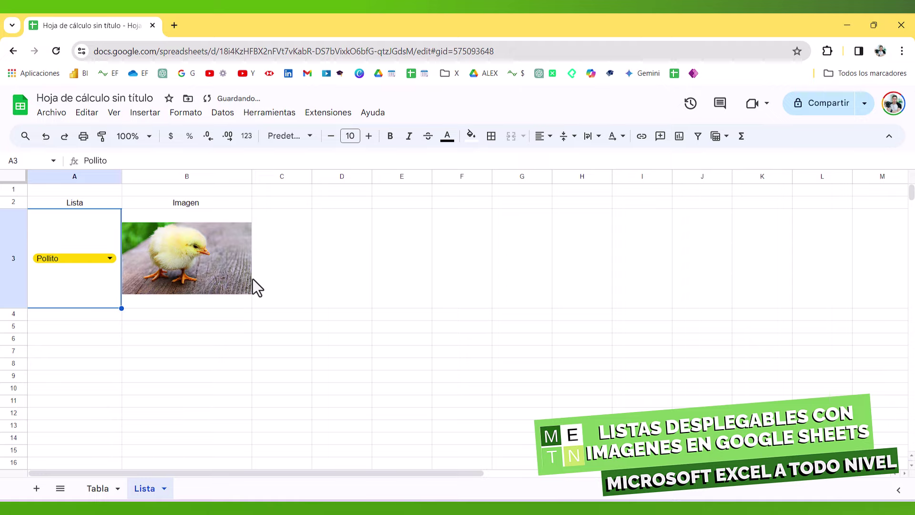